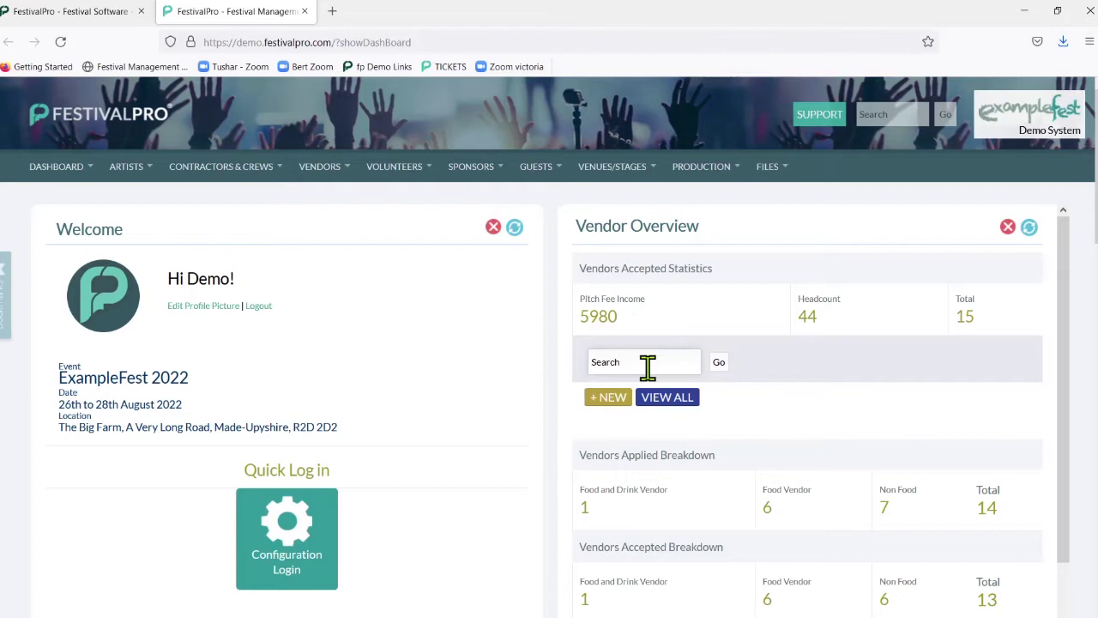
Step: Open the volunteer shifts report and add a new shift named Look After The Pandas
click(403, 168)
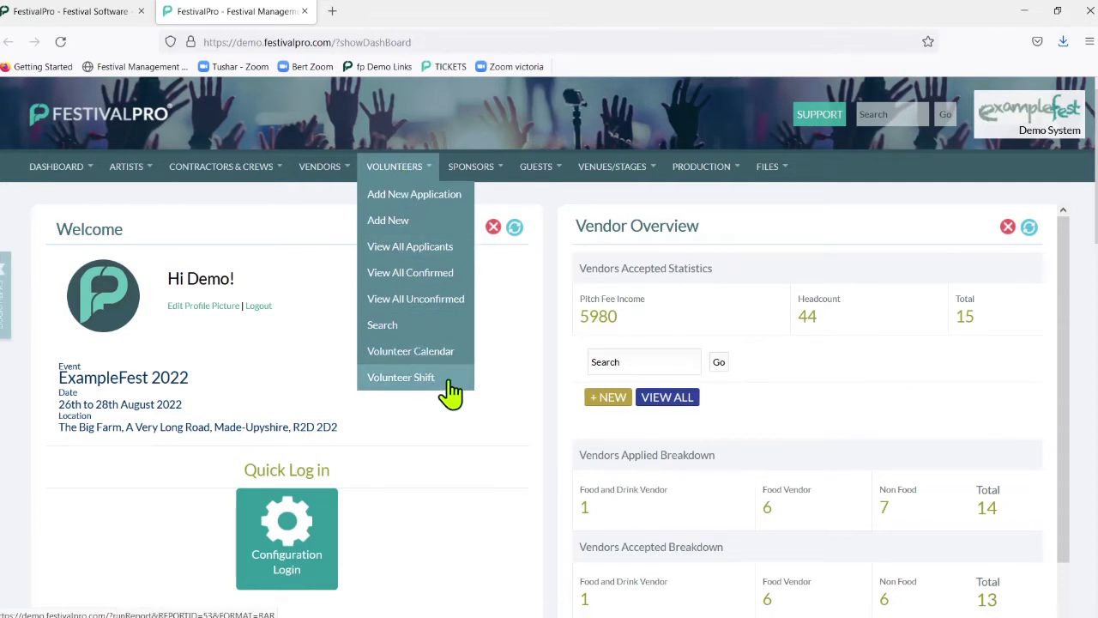
mouse_move(406, 179)
click(416, 385)
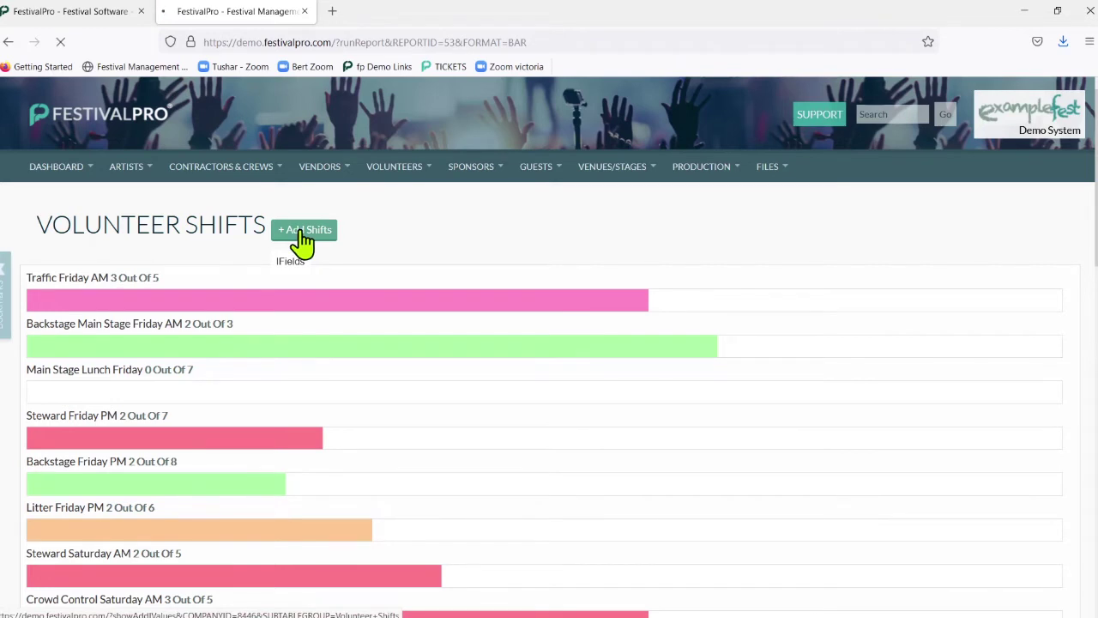
click(302, 243)
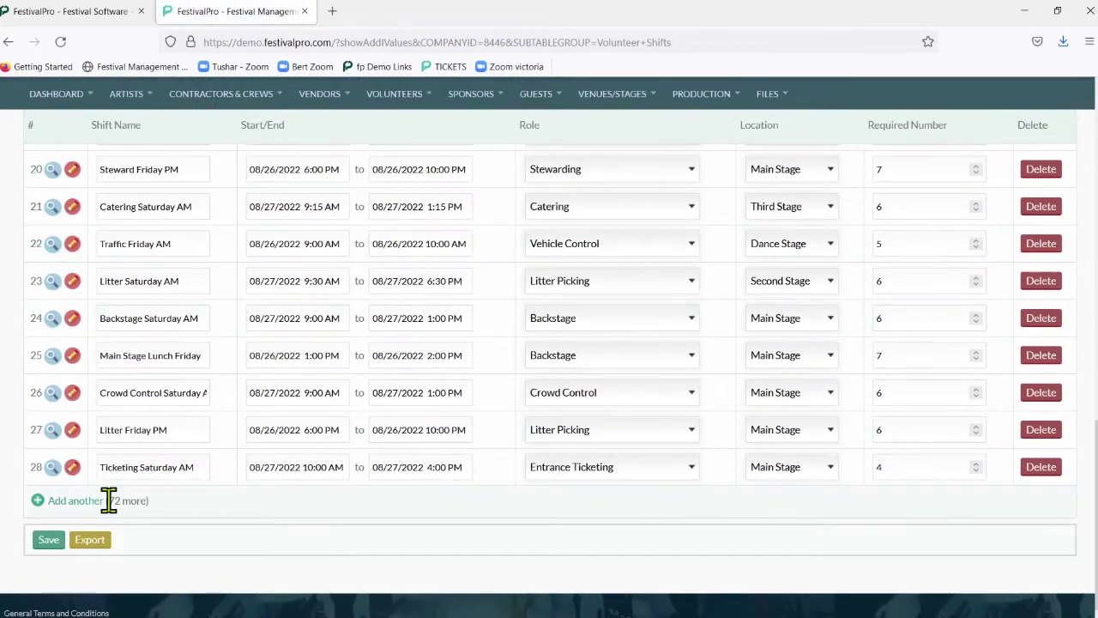
click(82, 501)
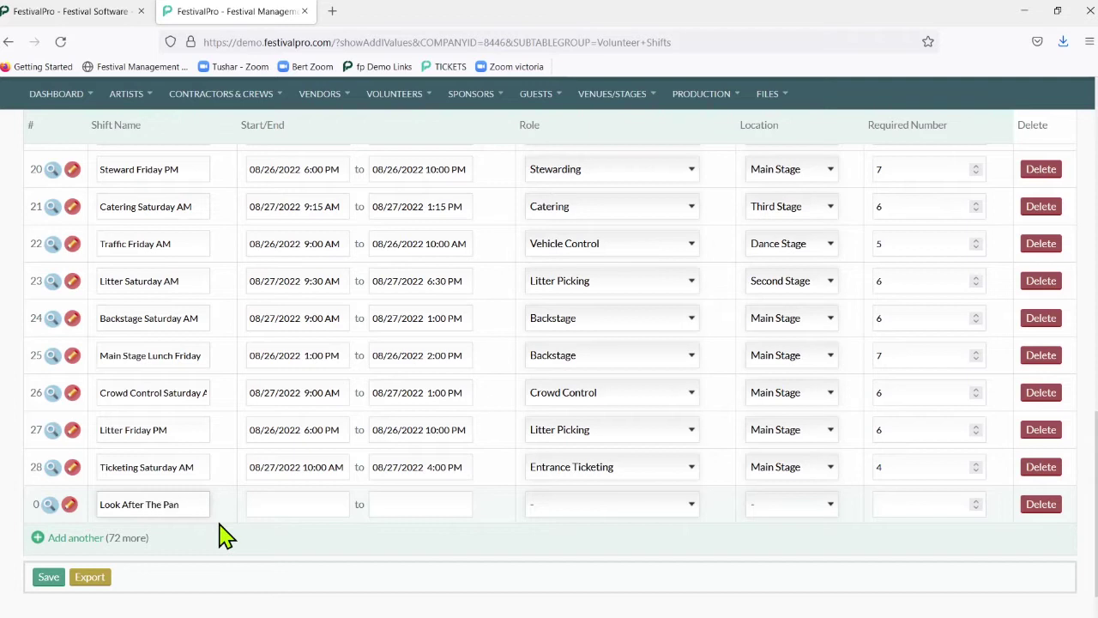
Step: Schedule the Look After The Pandas shift on 08/26/2022 from 9:00 AM to 9:30 AM
click(281, 508)
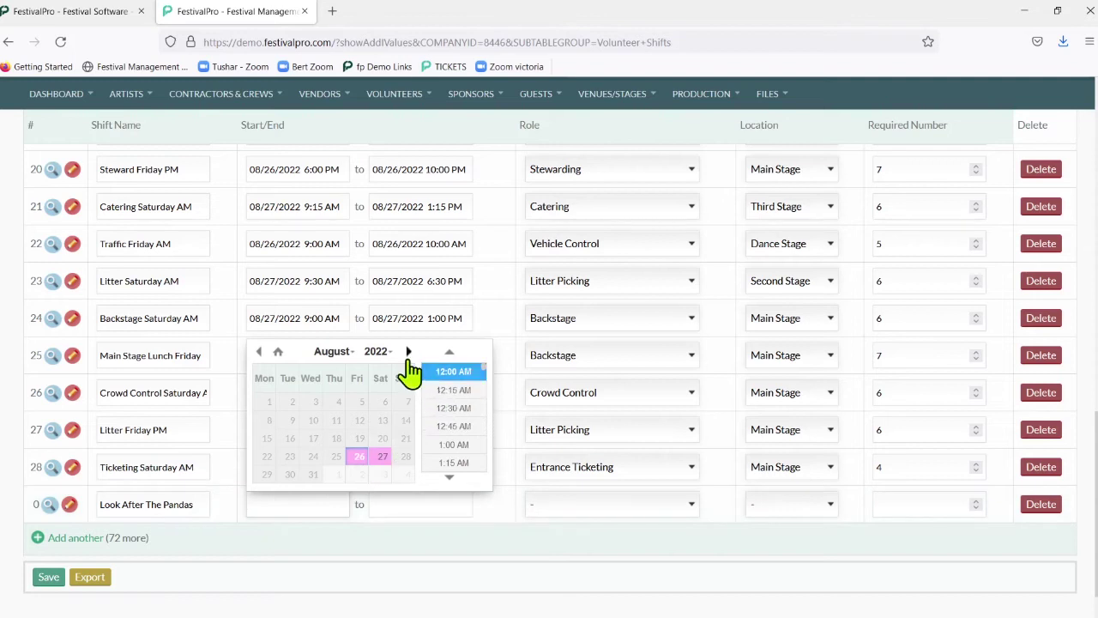
click(451, 483)
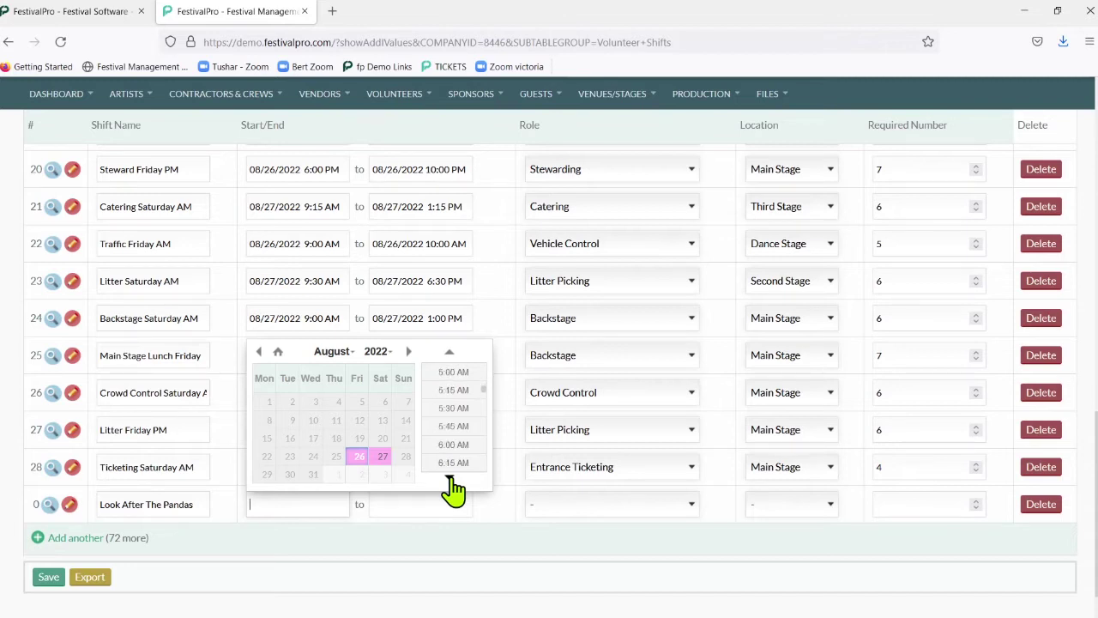
click(449, 481)
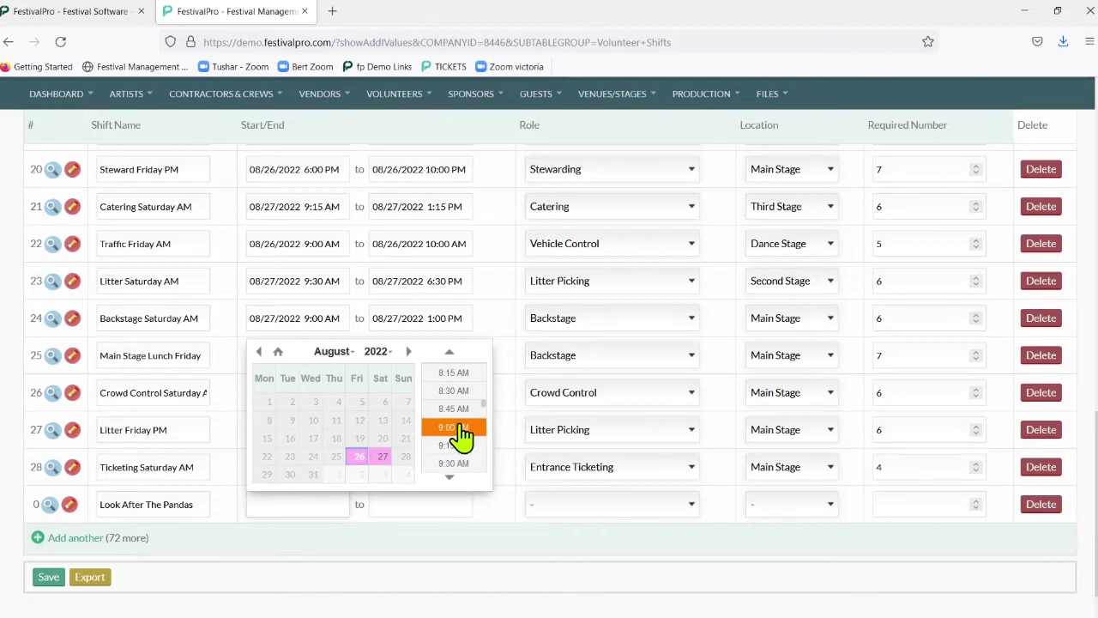
click(453, 444)
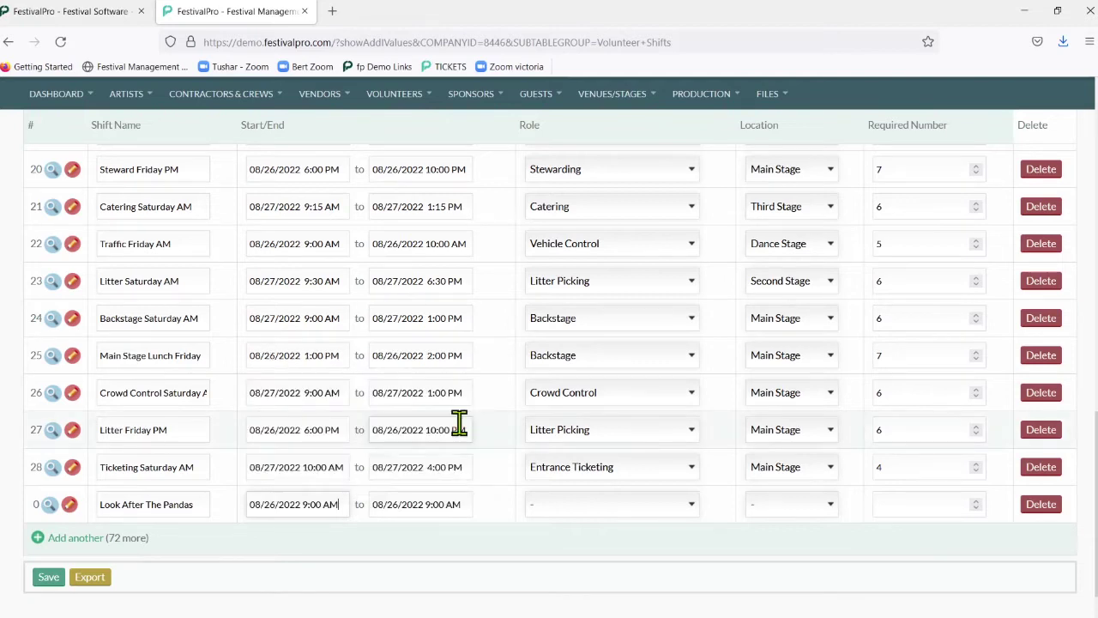
click(436, 508)
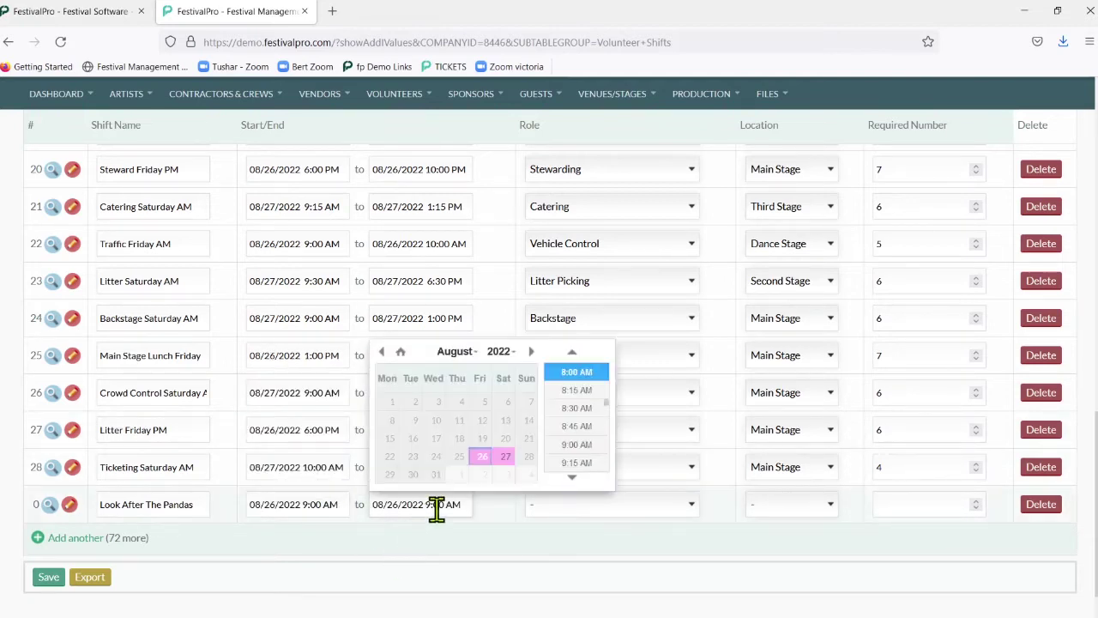
click(575, 479)
click(577, 468)
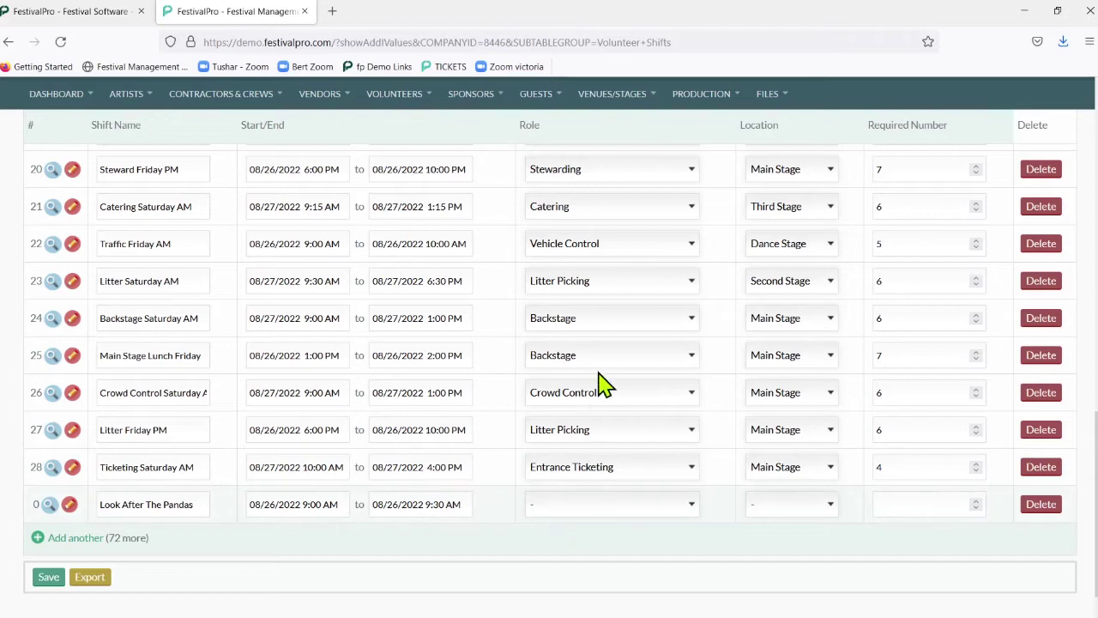
Step: Assign the new shift the Backstage role, the Childrens Stage location and a required number of 2, and save it
key(b)
click(796, 435)
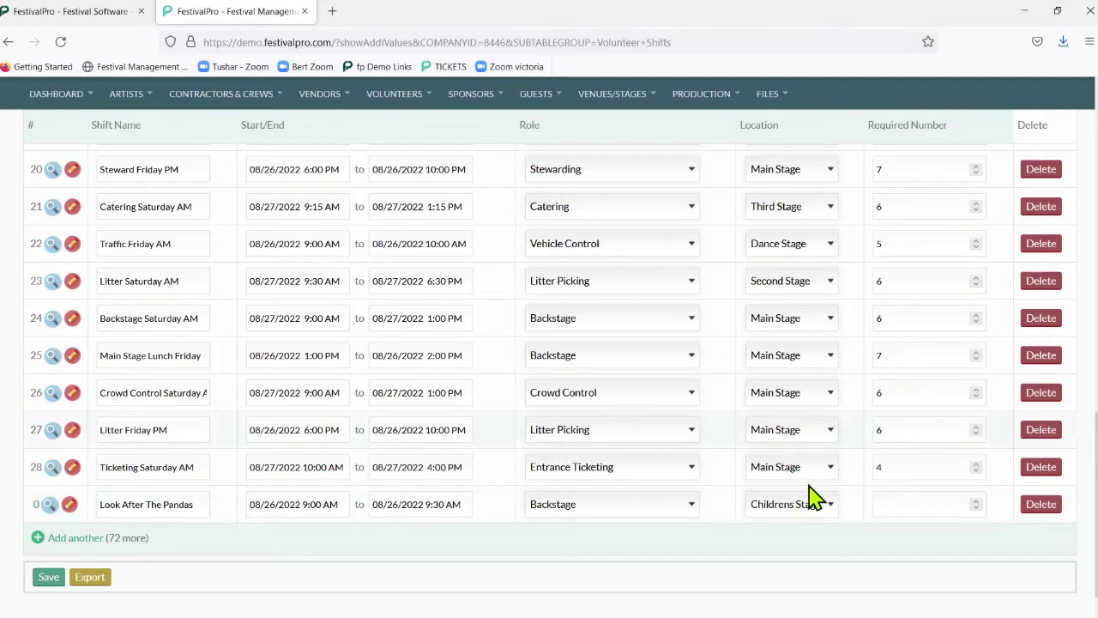
click(905, 506)
text(2)
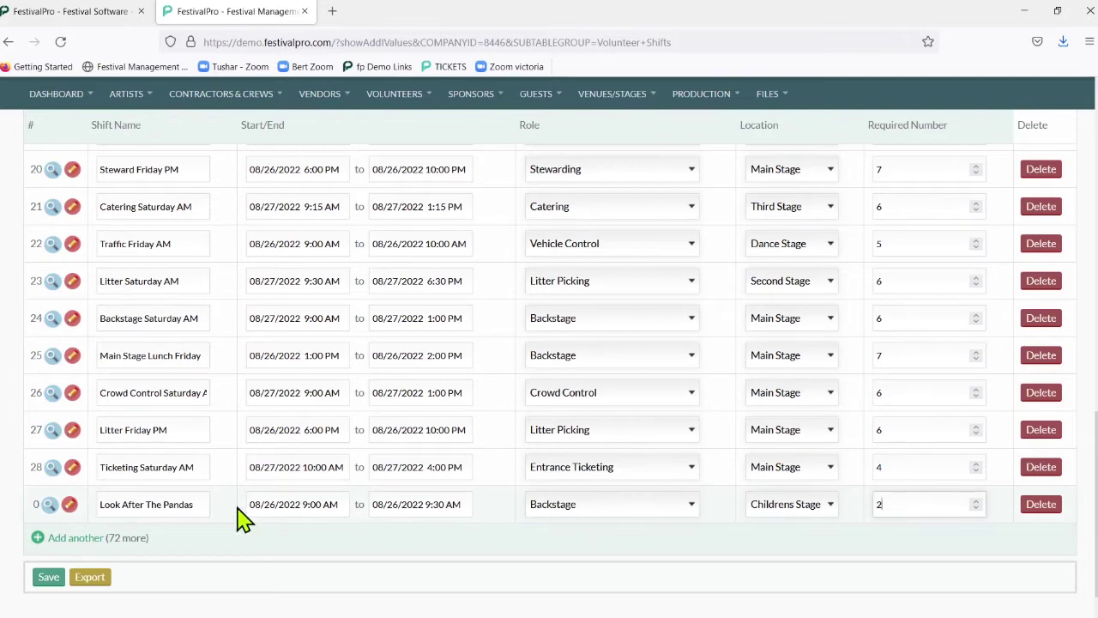
click(40, 577)
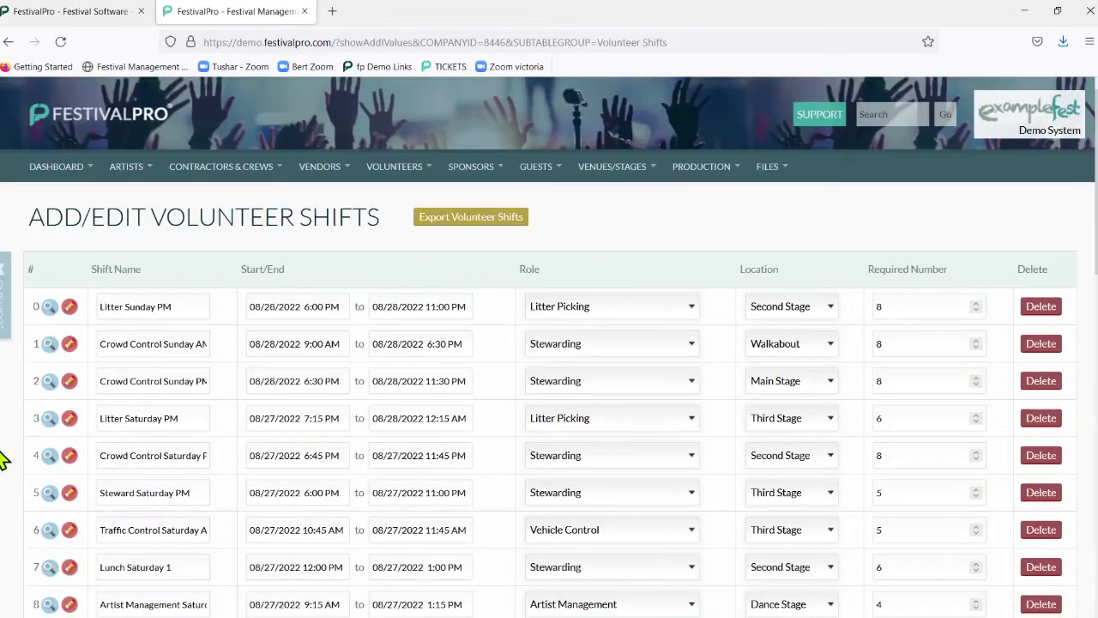
Step: Review the saved shift list and find "panda" on the volunteer shifts report
scroll(2, 455, down, 10)
scroll(3, 460, down, 2)
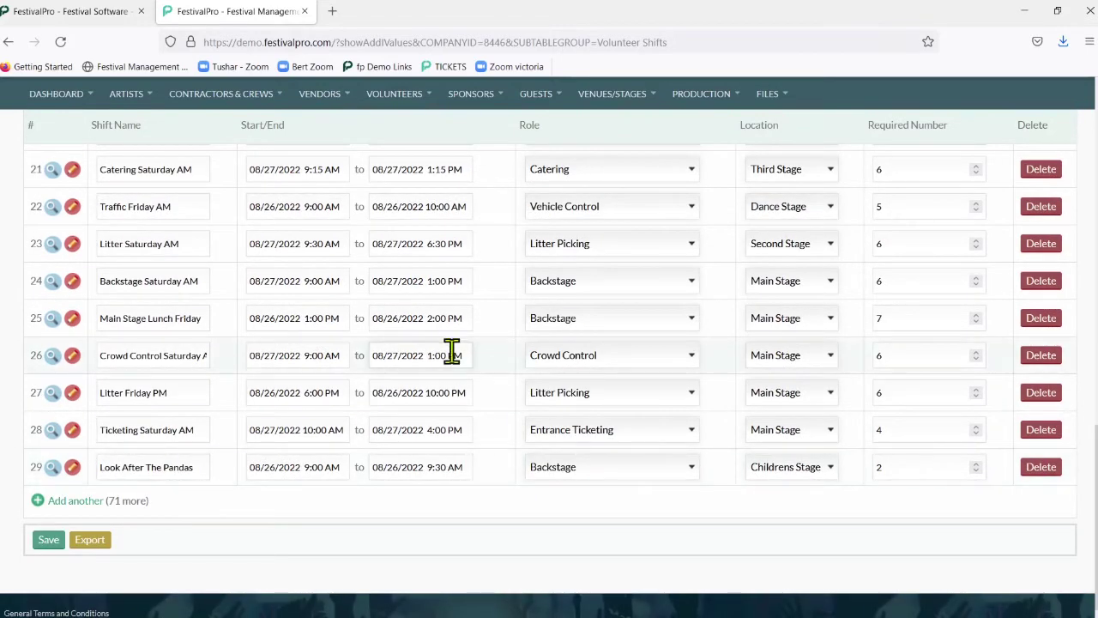
scroll(452, 352, up, 10)
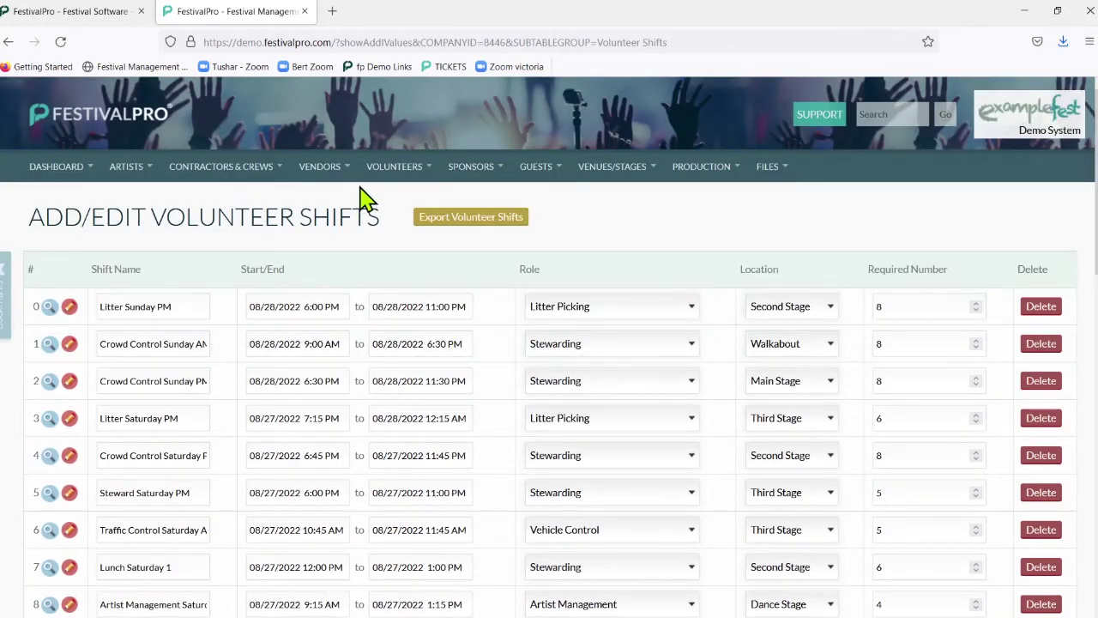
mouse_move(393, 175)
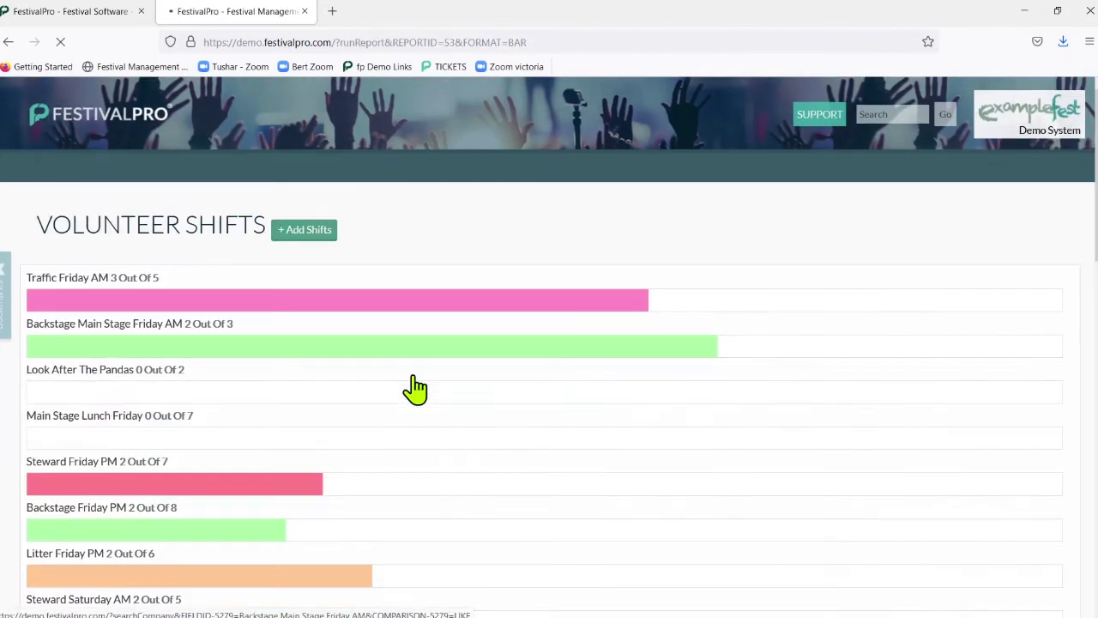
key(ctrl+f)
text(panda)
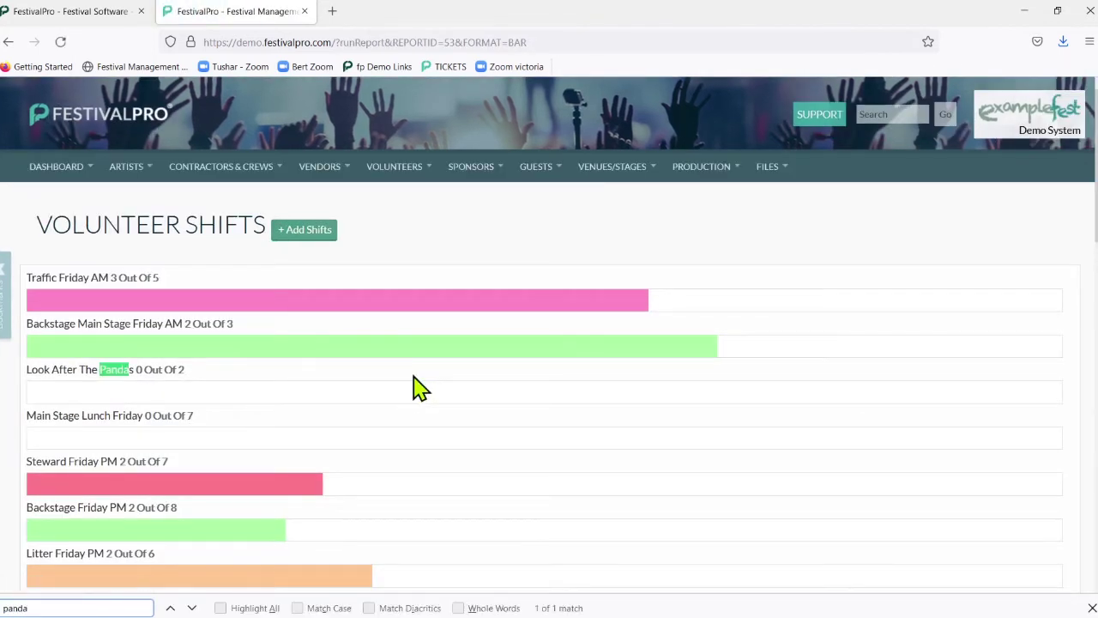
click(62, 371)
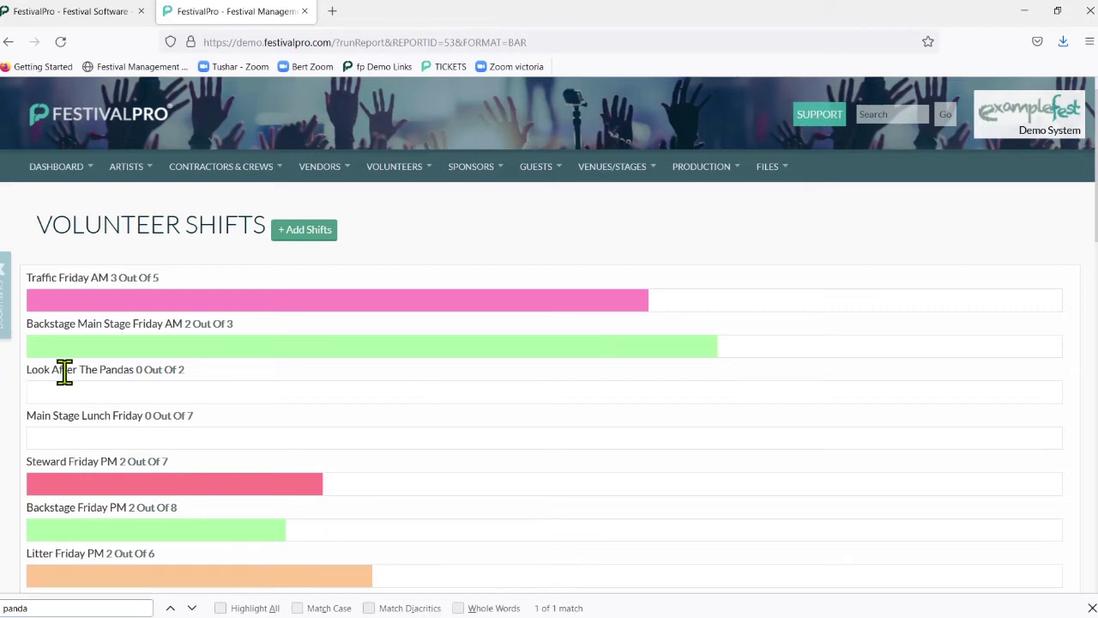
triple_click(62, 371)
click(181, 370)
Step: Open the volunteer calendar in the day view for Friday 26 August 2022
mouse_move(223, 183)
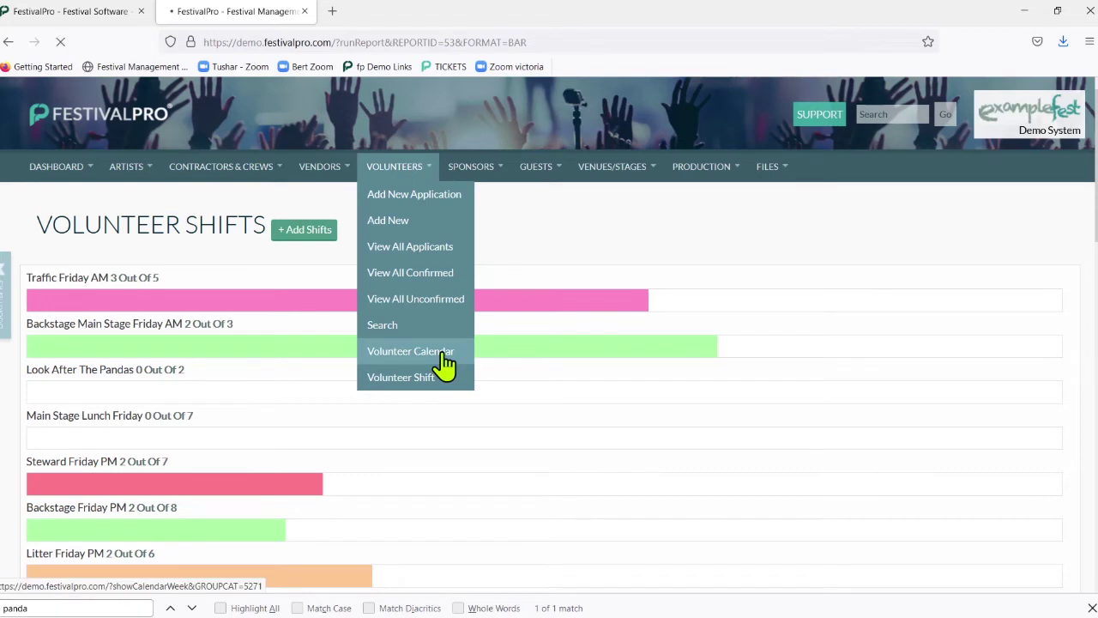
click(443, 351)
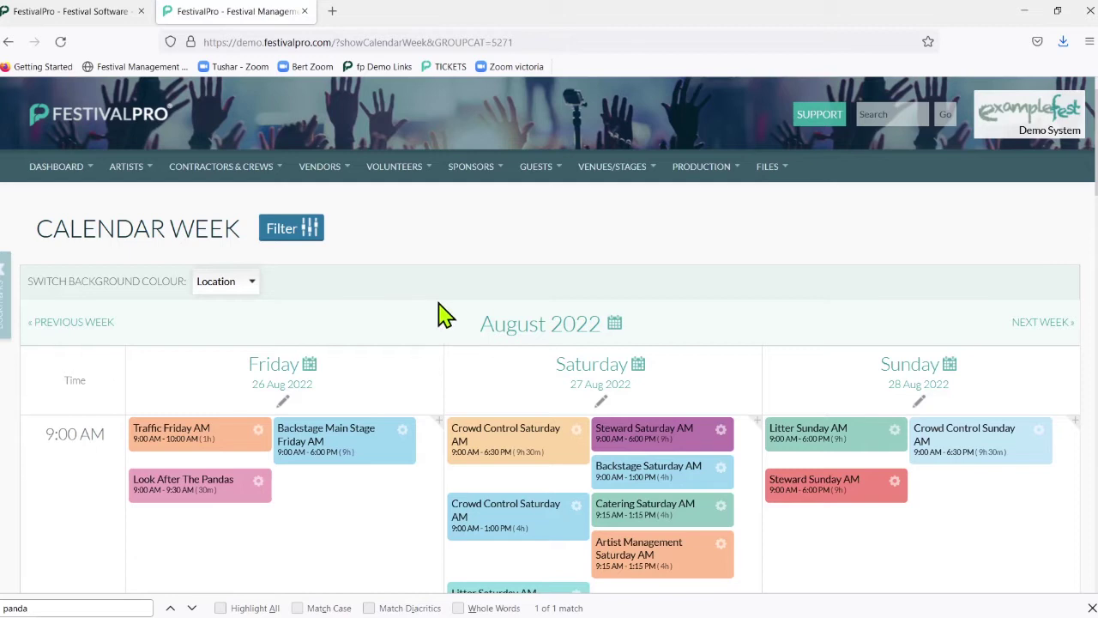
click(301, 369)
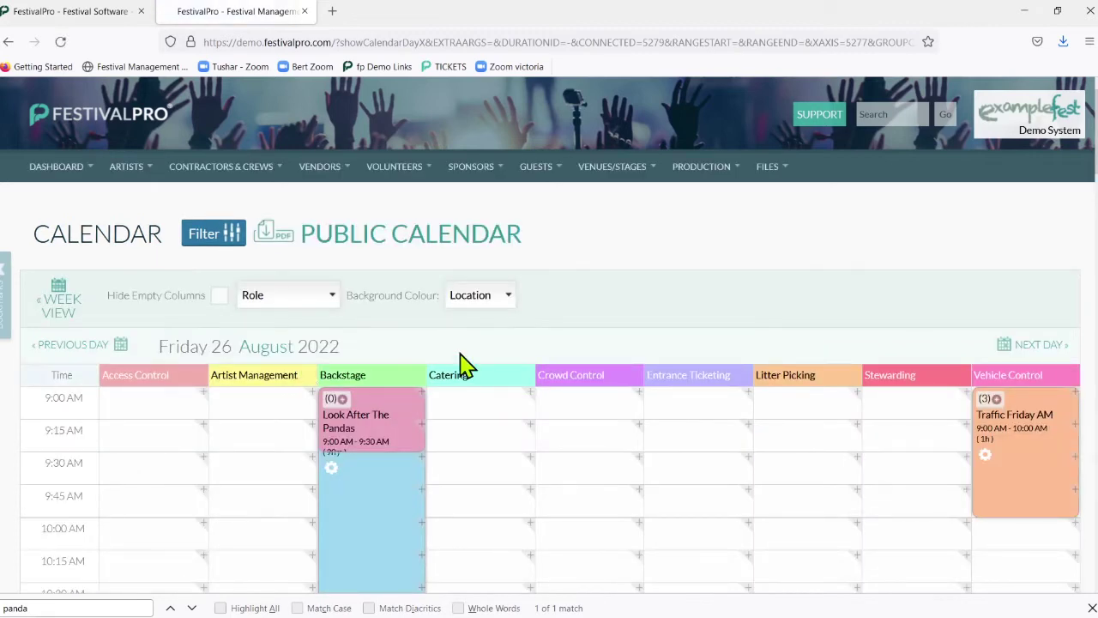
scroll(461, 364, down, 3)
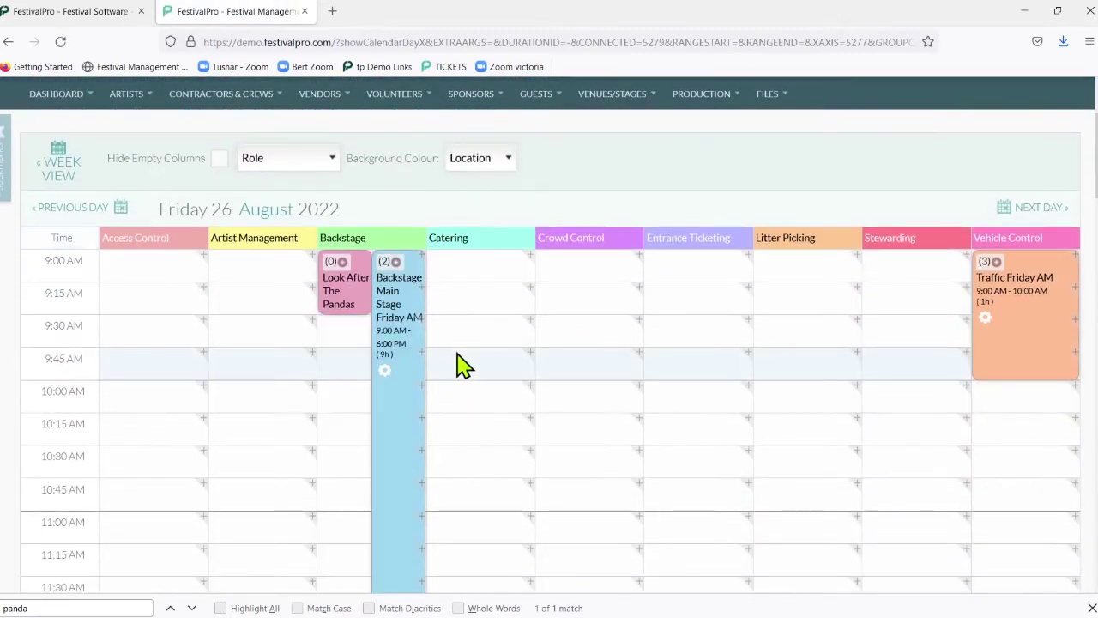
Step: Examine the Friday backstage shifts and view the people assigned to Backstage Main Stage Friday AM
mouse_move(345, 283)
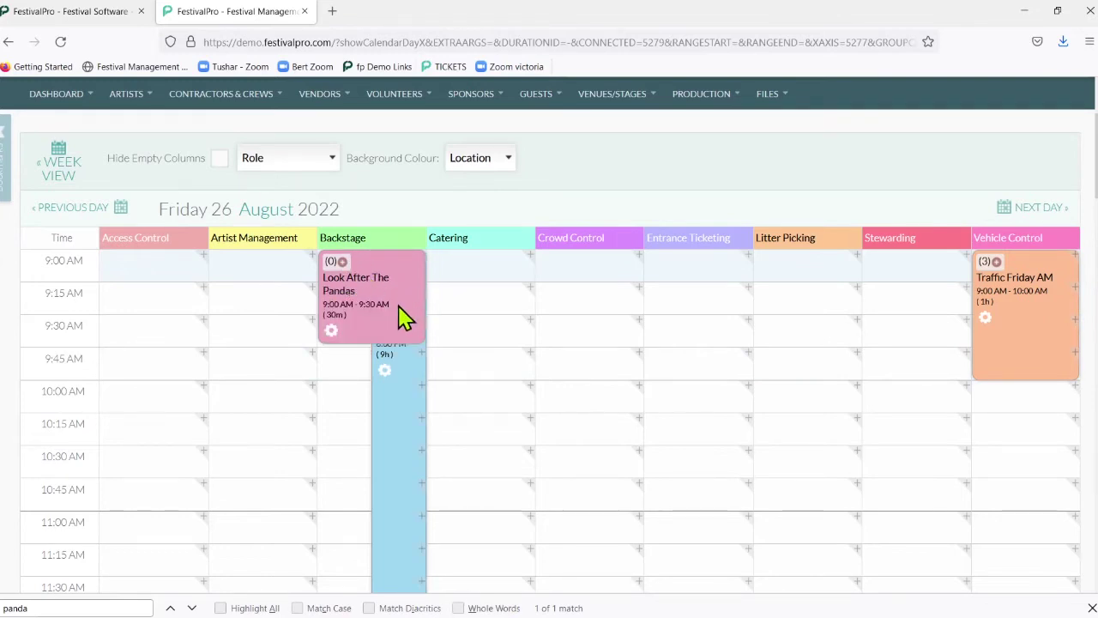
mouse_move(426, 385)
mouse_move(393, 338)
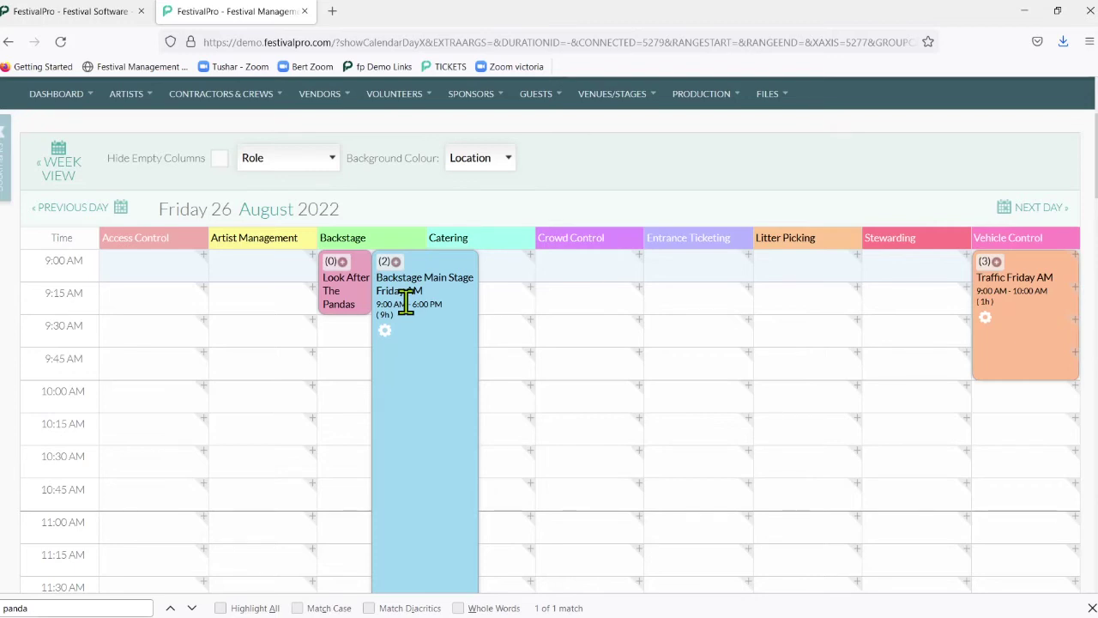
click(396, 262)
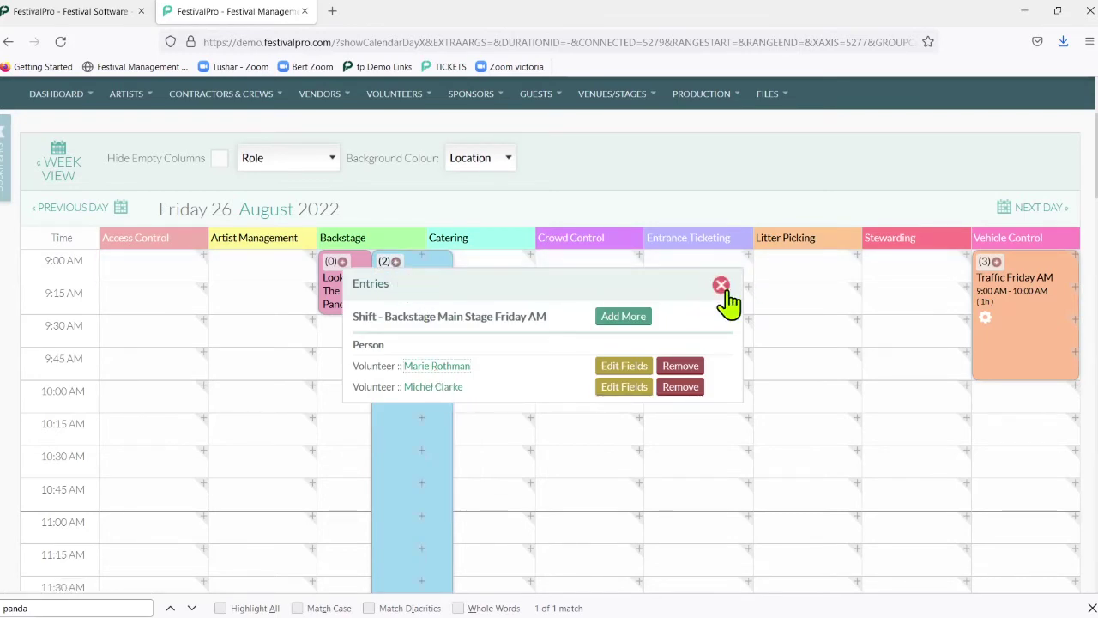
click(721, 286)
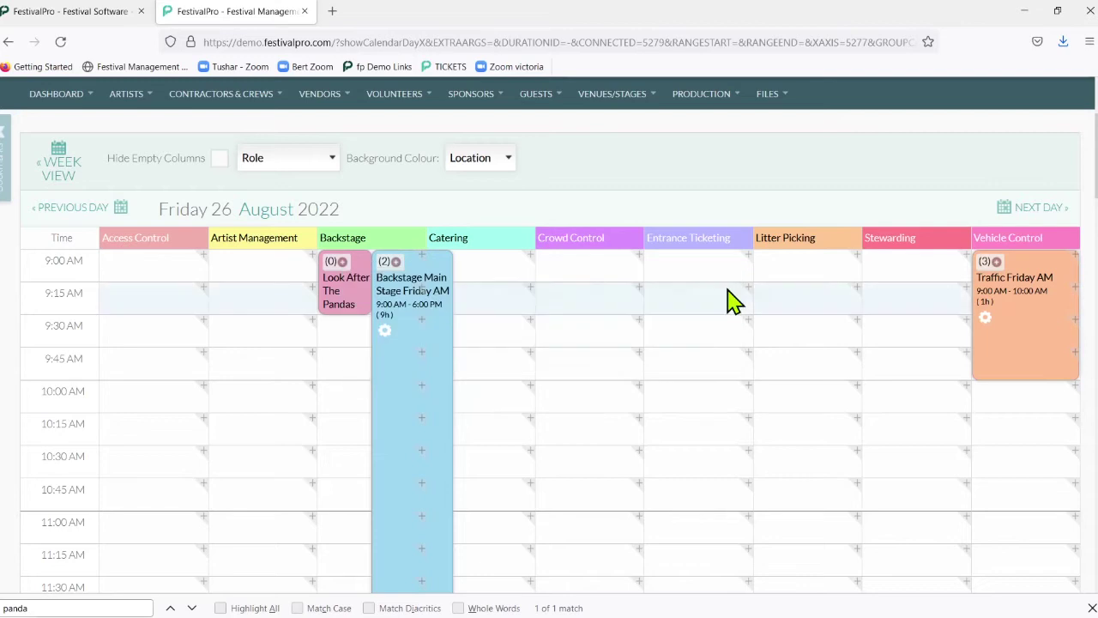
Step: Start adding a person to the Look After The Pandas shift and expand the extra search fields
click(344, 263)
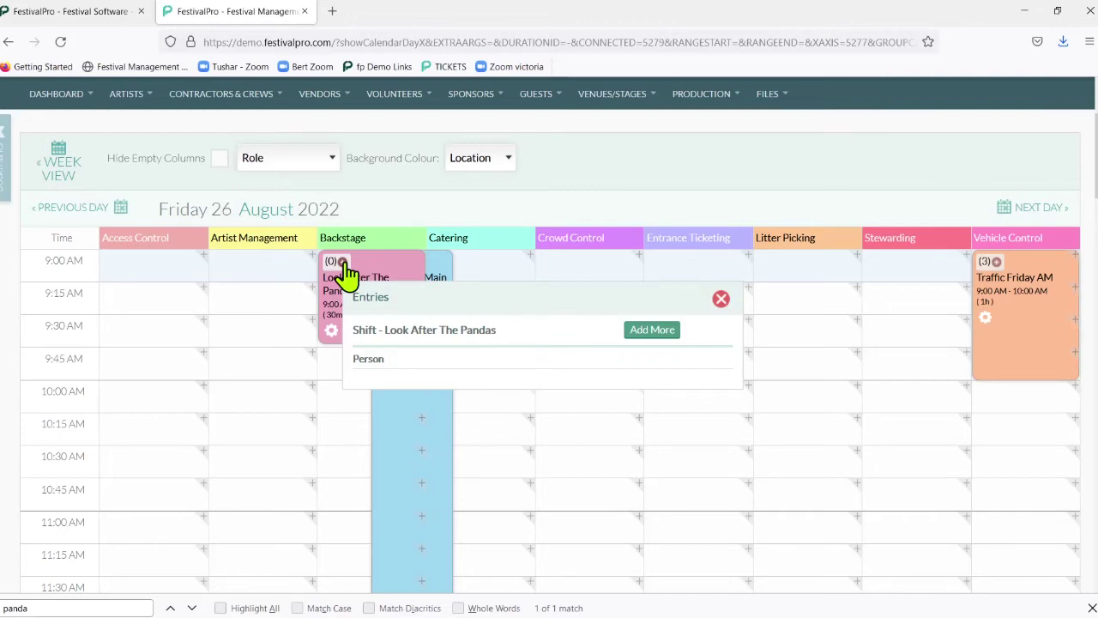
click(642, 332)
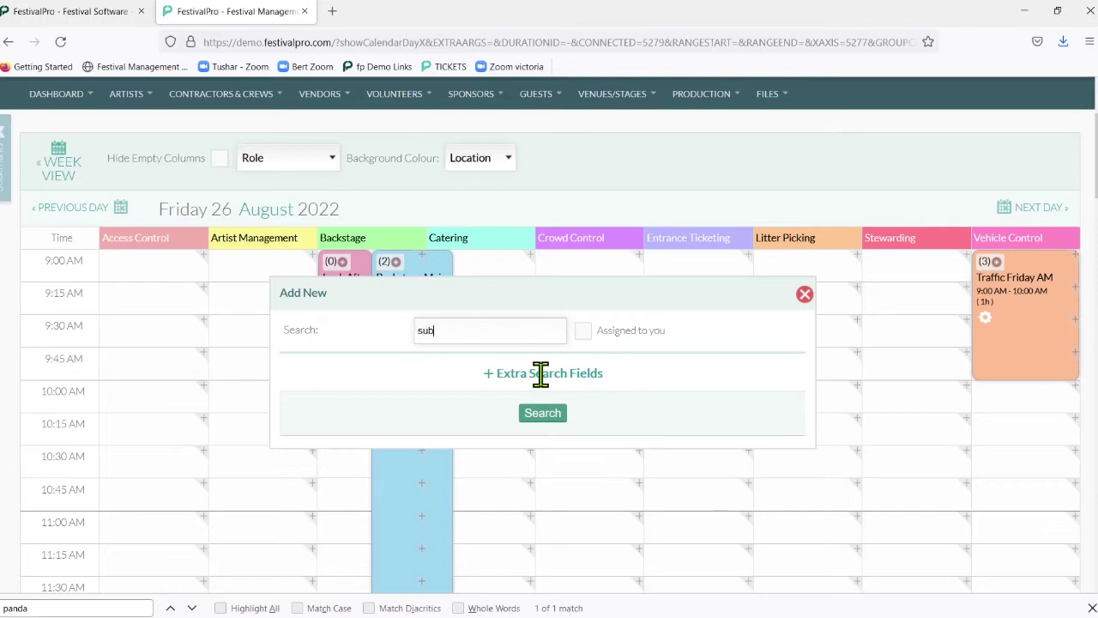
click(540, 373)
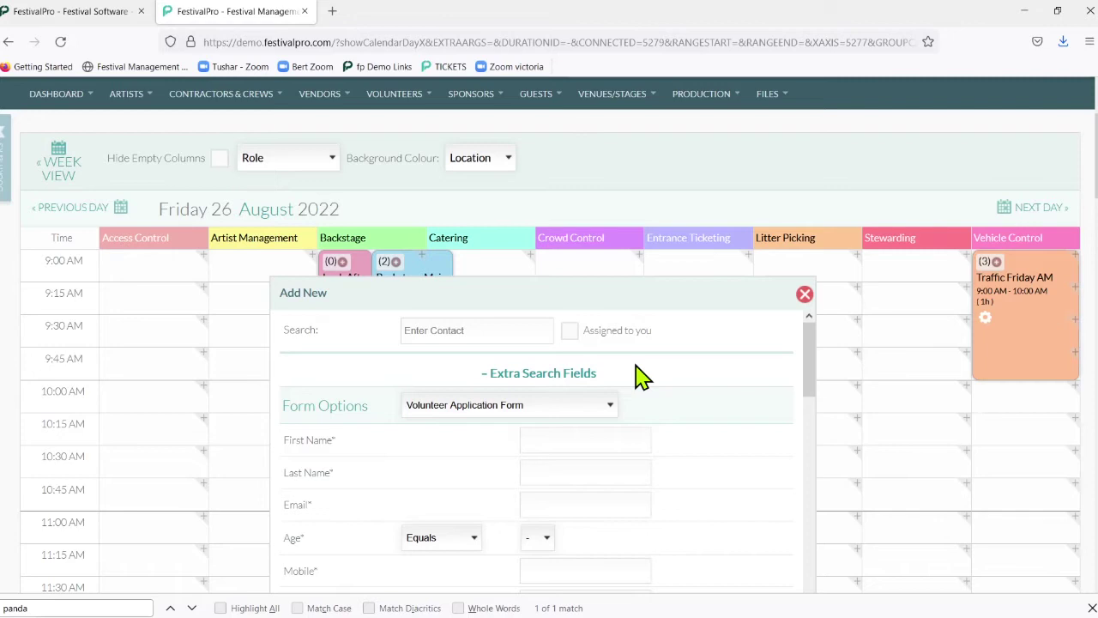
Step: Search for volunteers with first aid training set to Yes and add a volunteer to the Look After The Pandas shift
scroll(642, 377, down, 1)
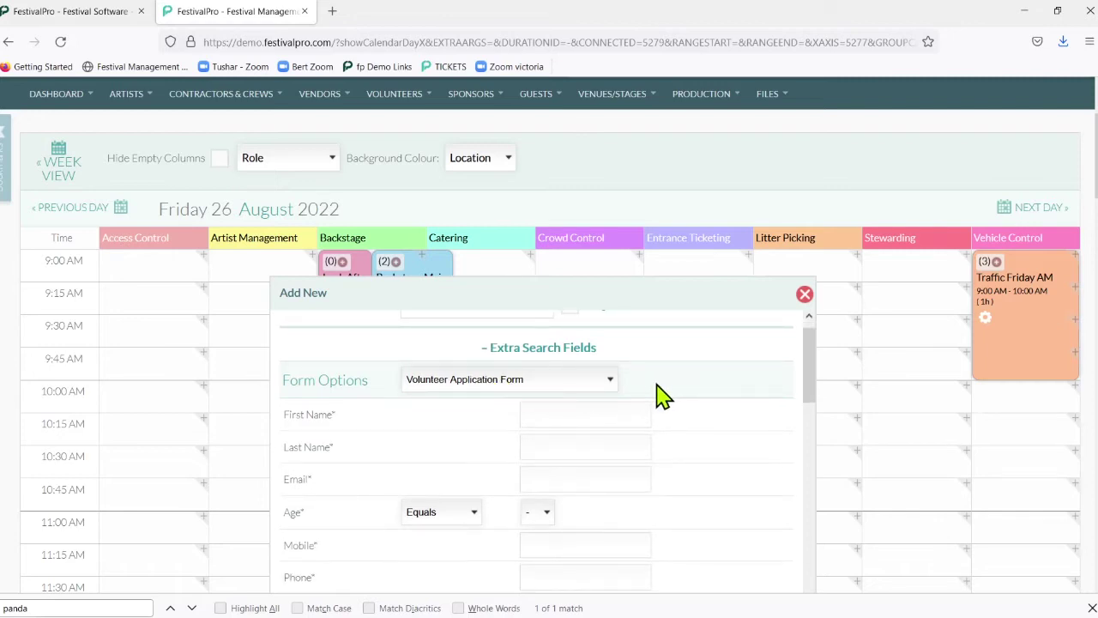
scroll(660, 394, down, 10)
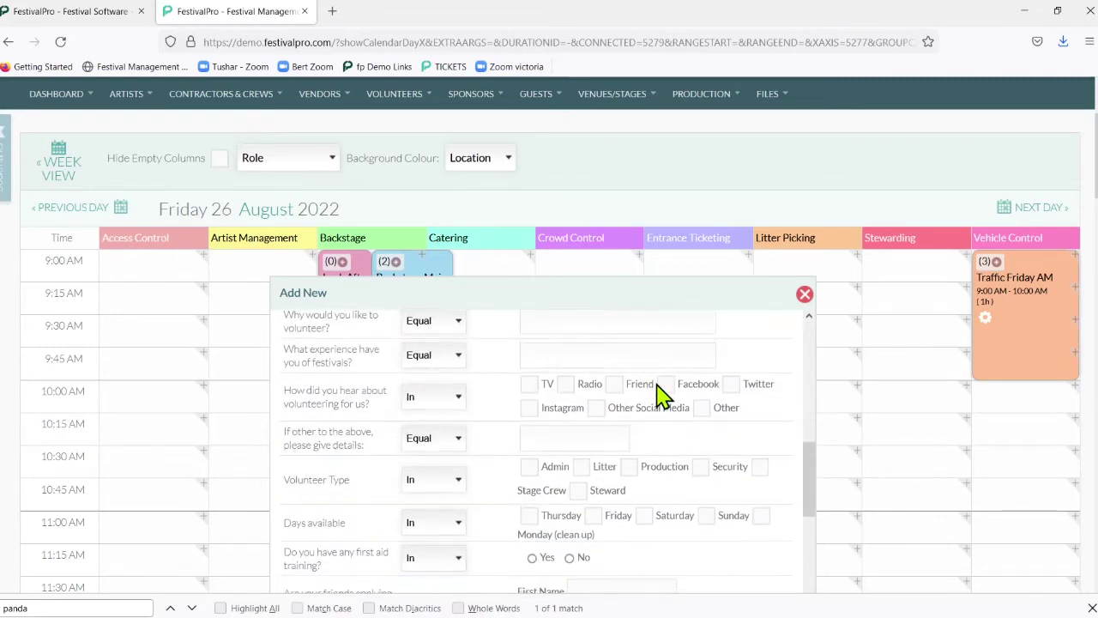
scroll(661, 394, down, 3)
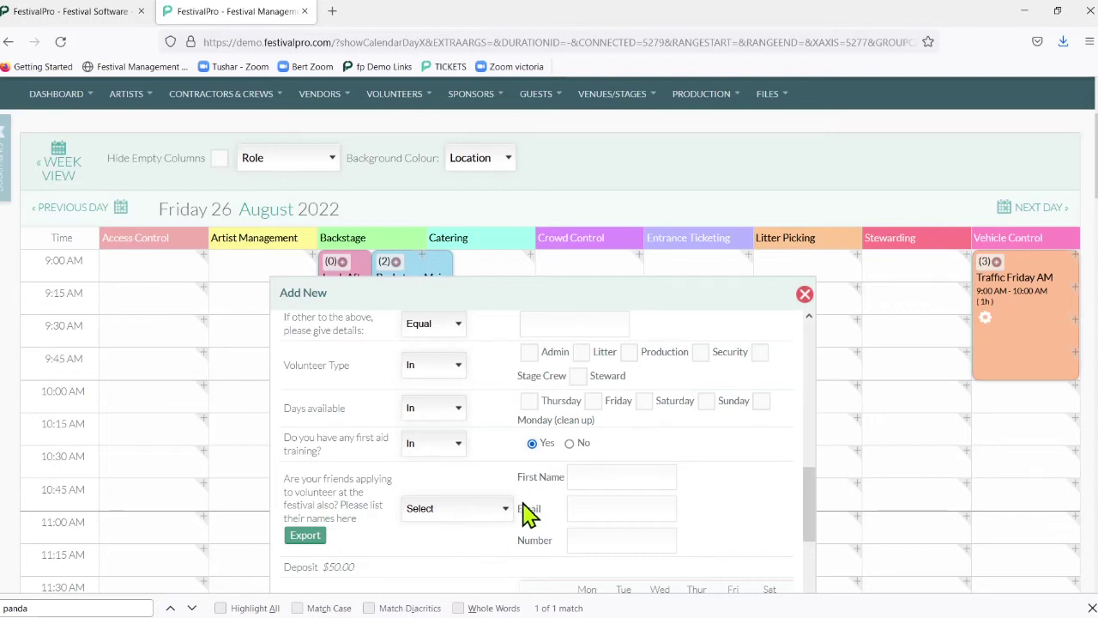
scroll(530, 512, down, 5)
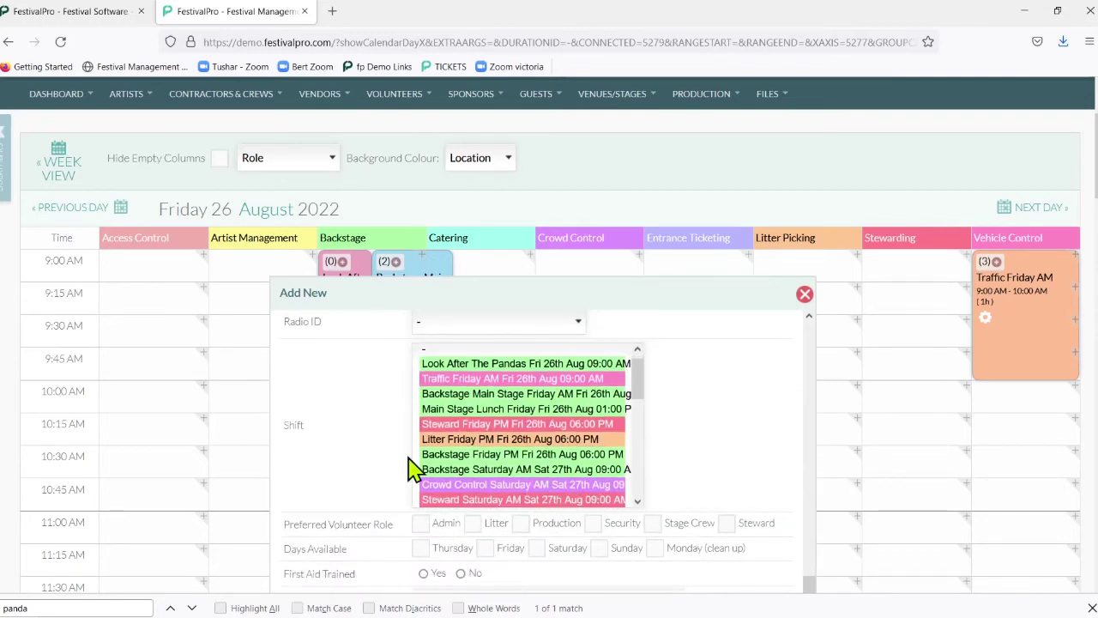
scroll(411, 465, down, 3)
scroll(242, 477, down, 2)
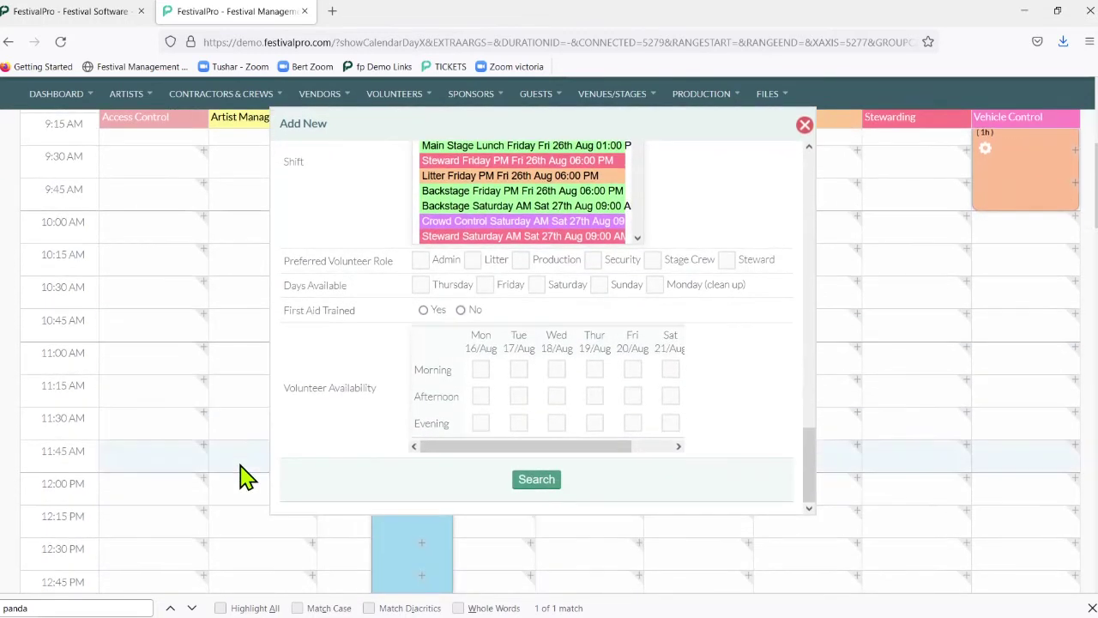
click(546, 483)
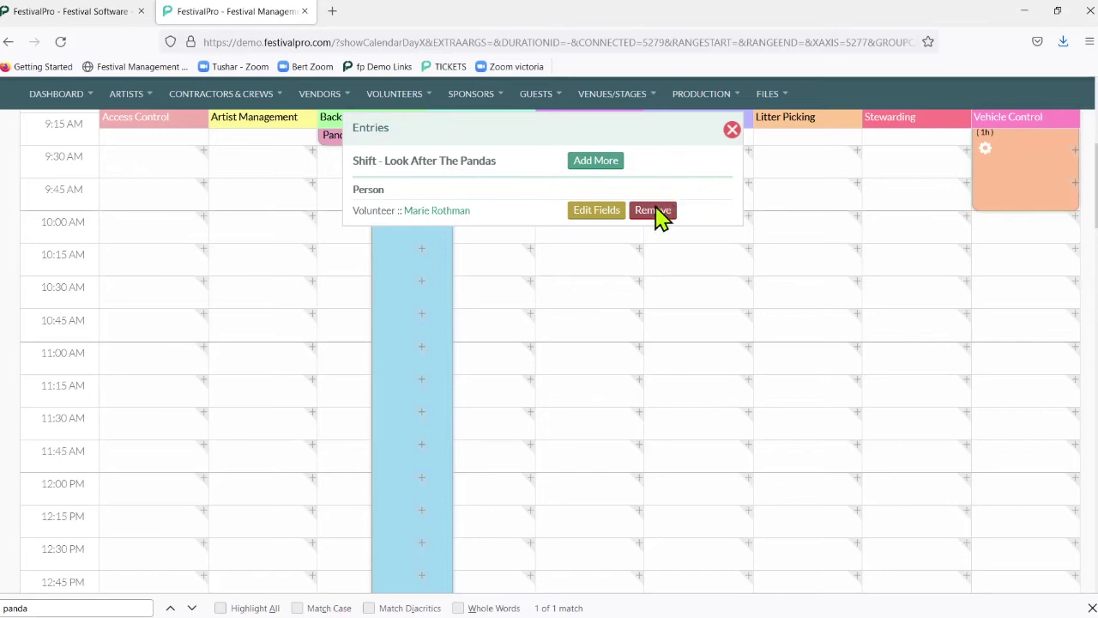
Step: Remove the assigned volunteer from the Look After The Pandas shift and search for other volunteers with first aid training set to Yes
click(654, 211)
click(654, 162)
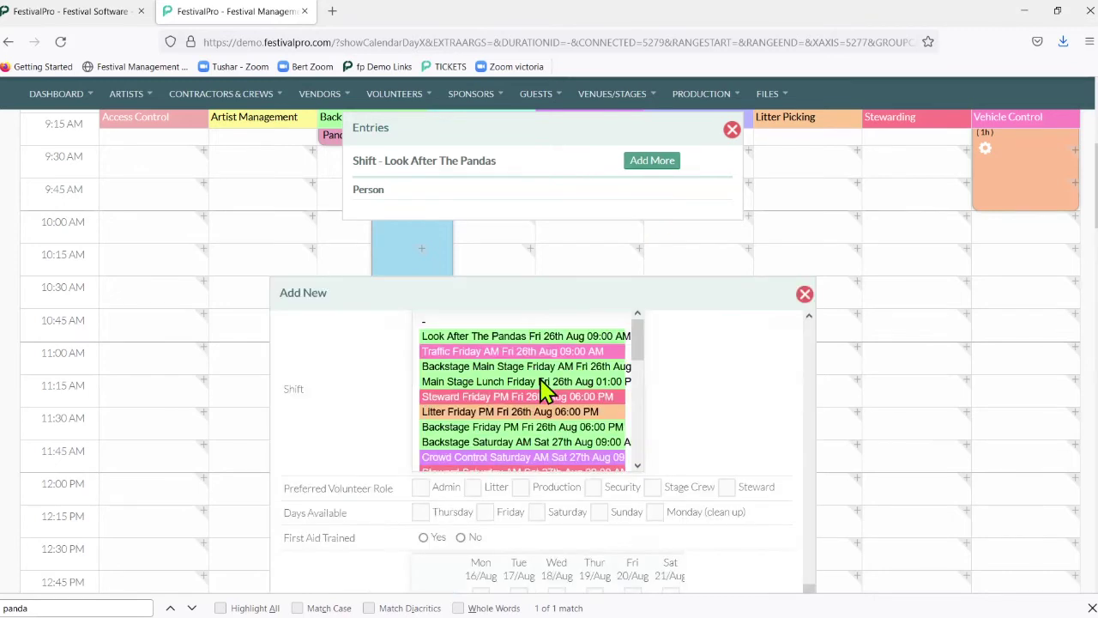
scroll(544, 386, down, 5)
scroll(674, 407, down, 1)
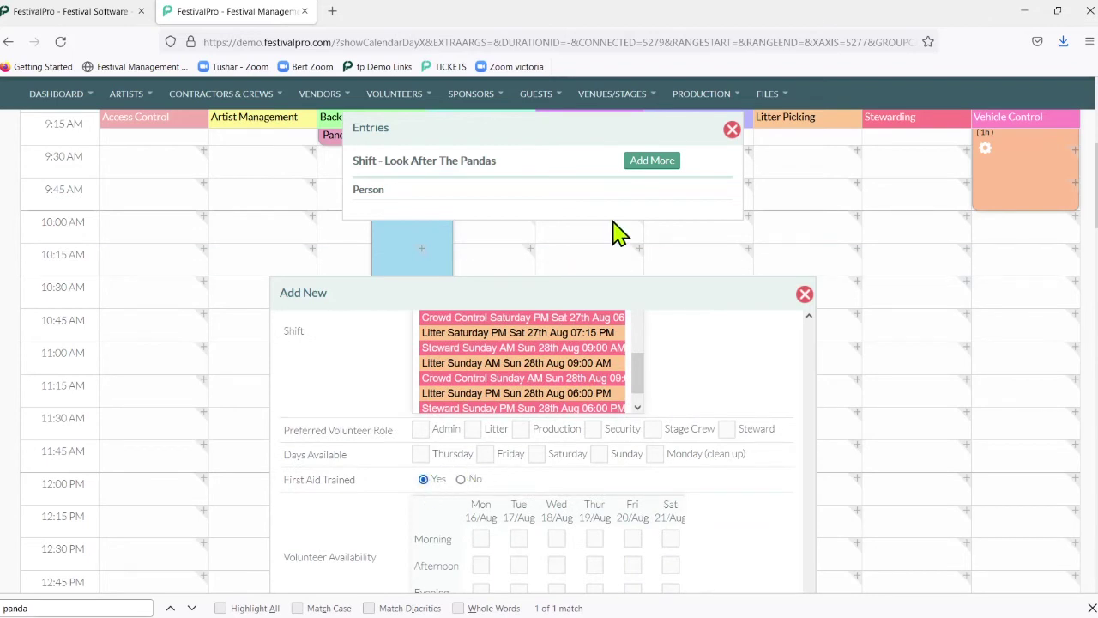
scroll(613, 233, down, 3)
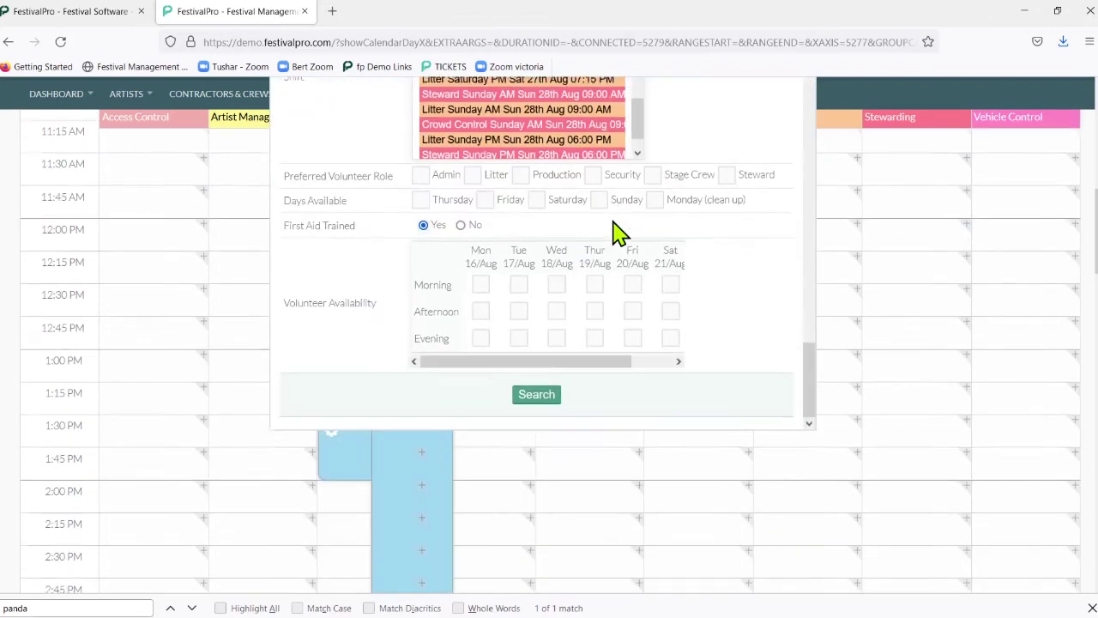
click(544, 392)
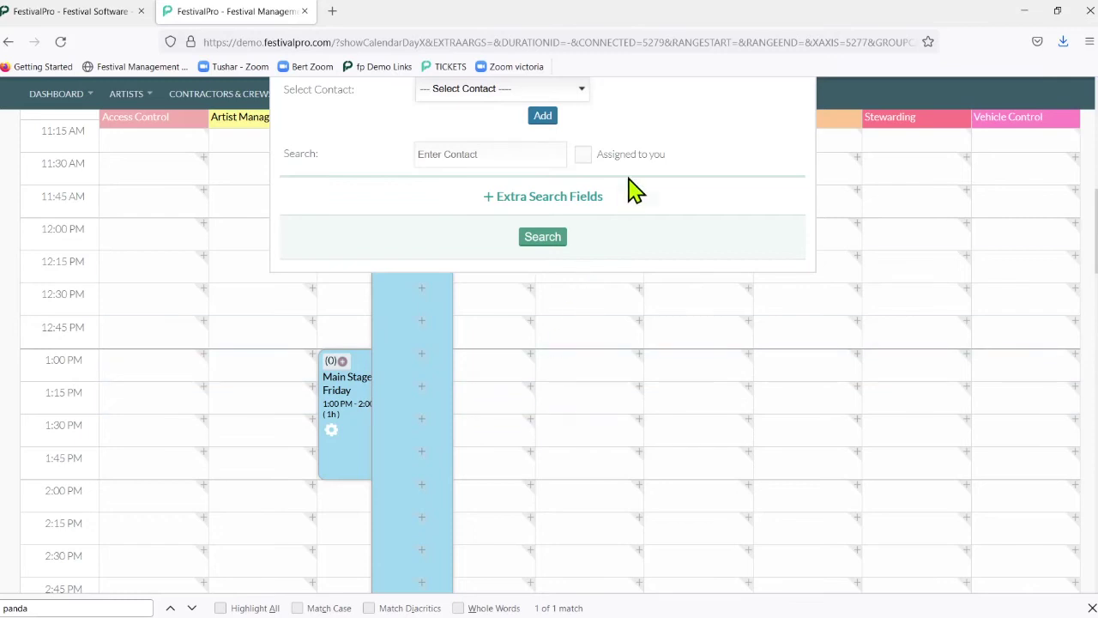
Step: Add two of the first-aid-trained volunteers to the Look After The Pandas shift and close its entries
scroll(630, 183, up, 2)
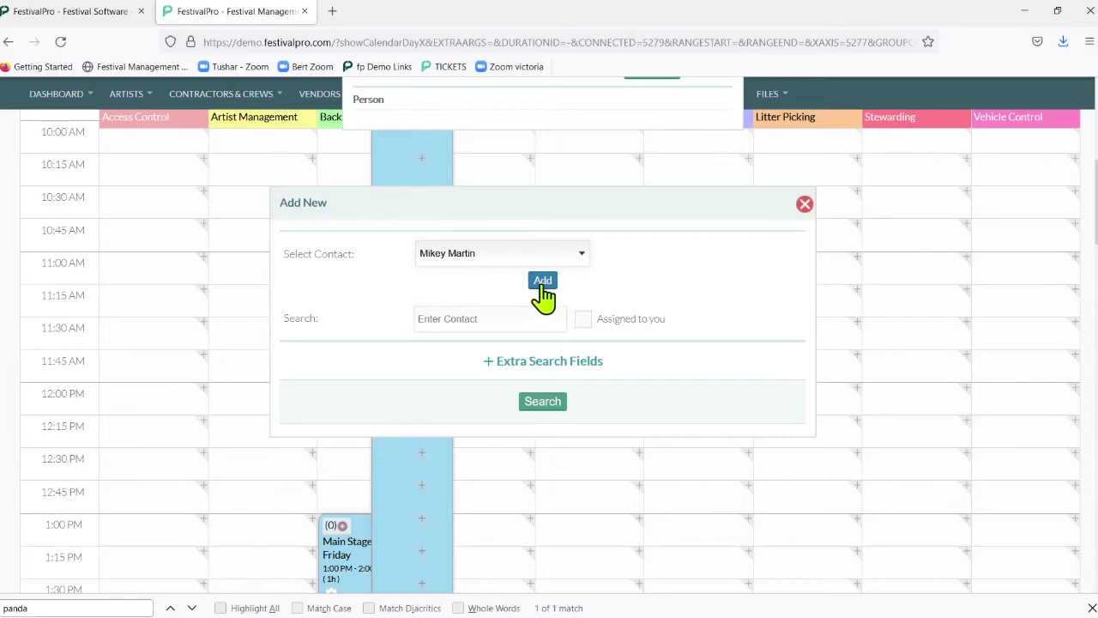
click(543, 283)
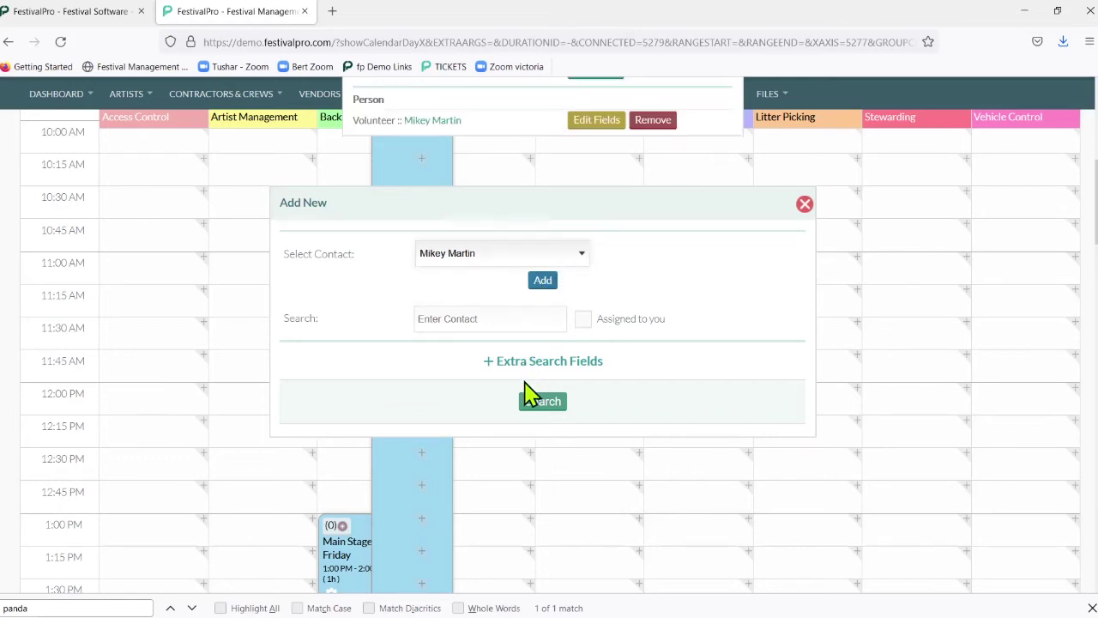
click(541, 284)
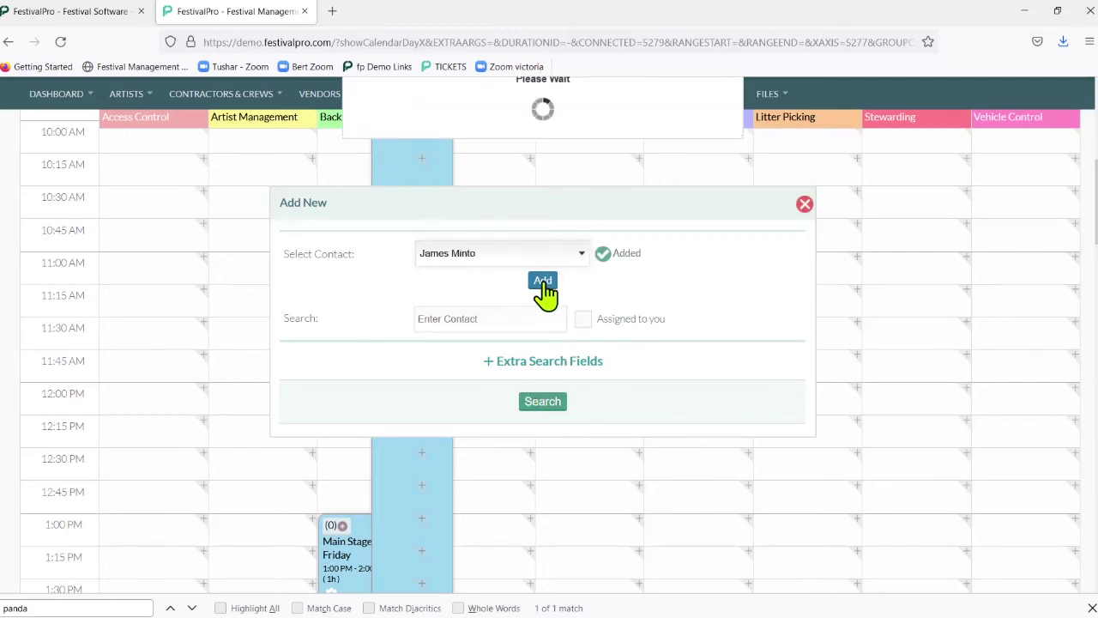
click(805, 204)
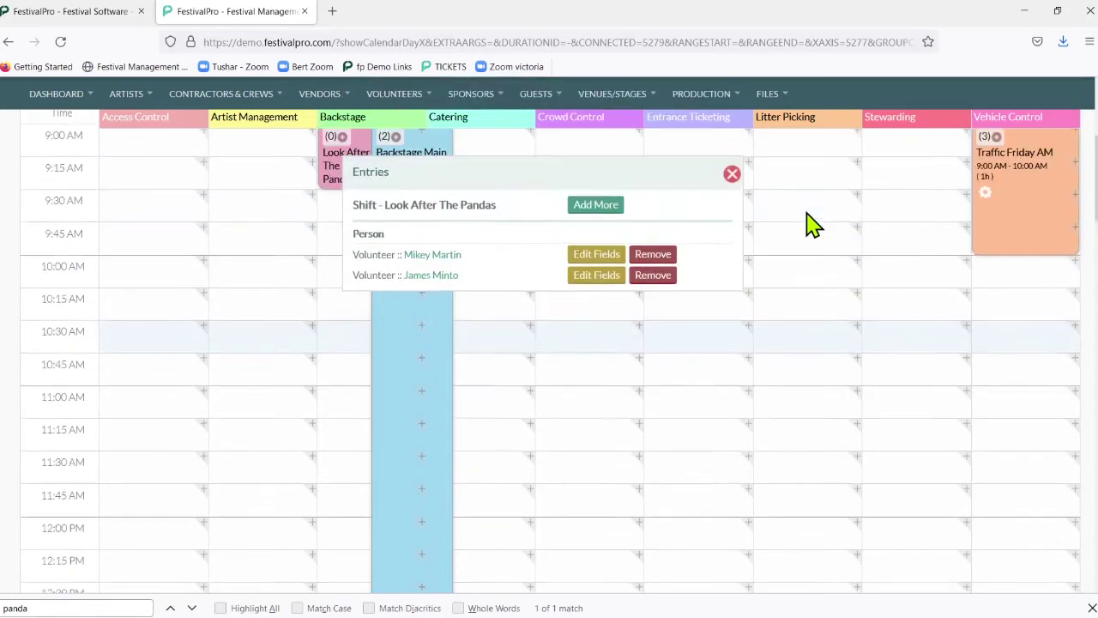
click(732, 175)
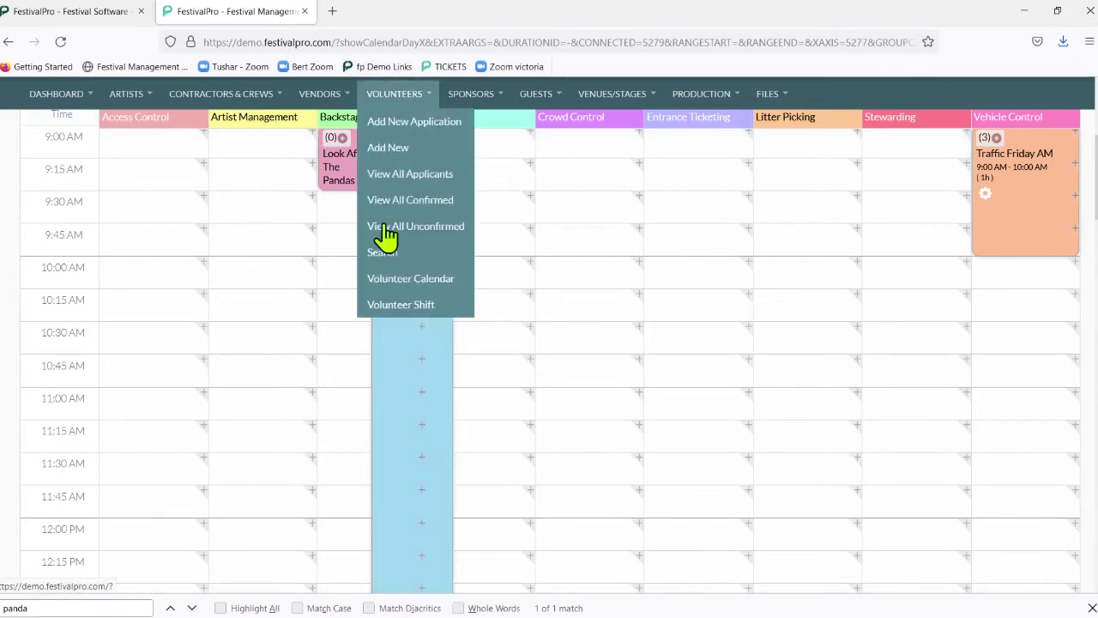
Step: Check the volunteer shifts overview and open the volunteer calendar's day view for Saturday 27 August 2022
click(401, 307)
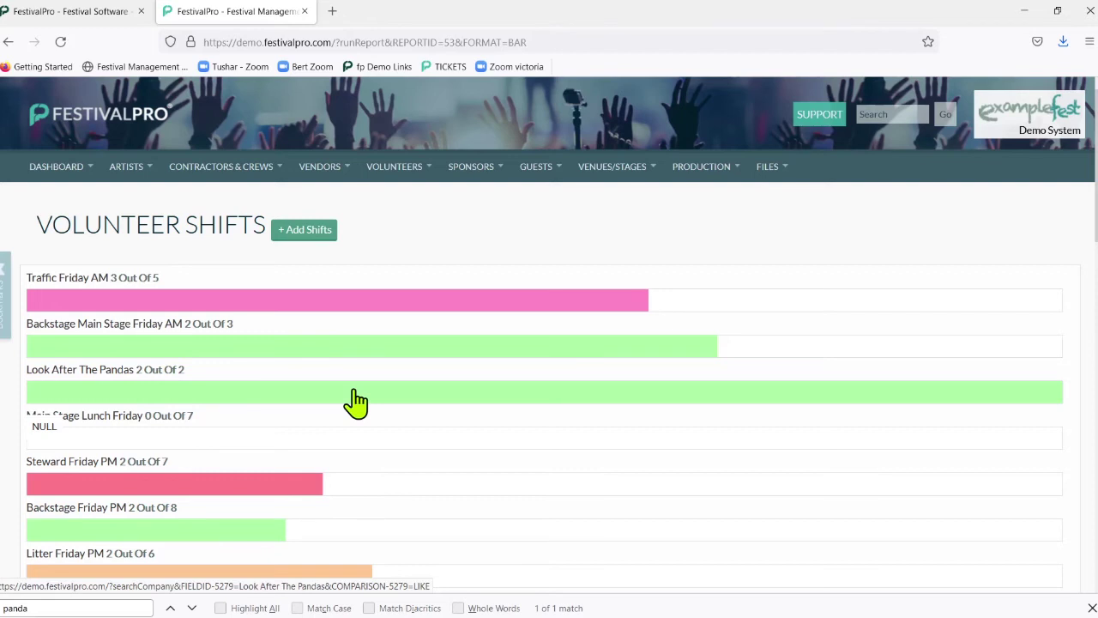
mouse_move(367, 177)
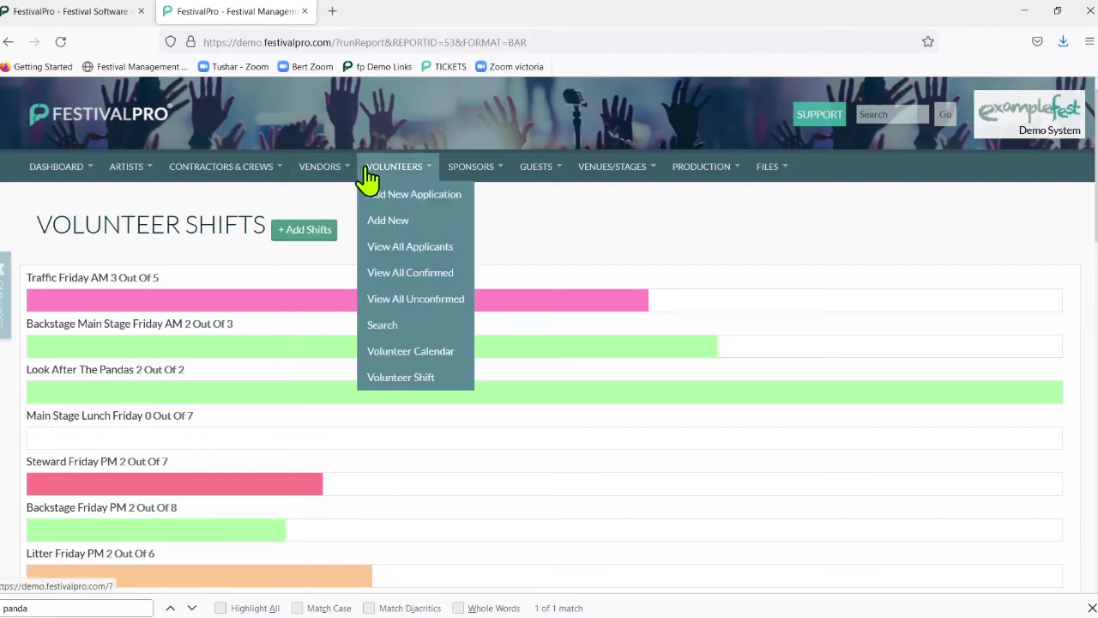
click(398, 357)
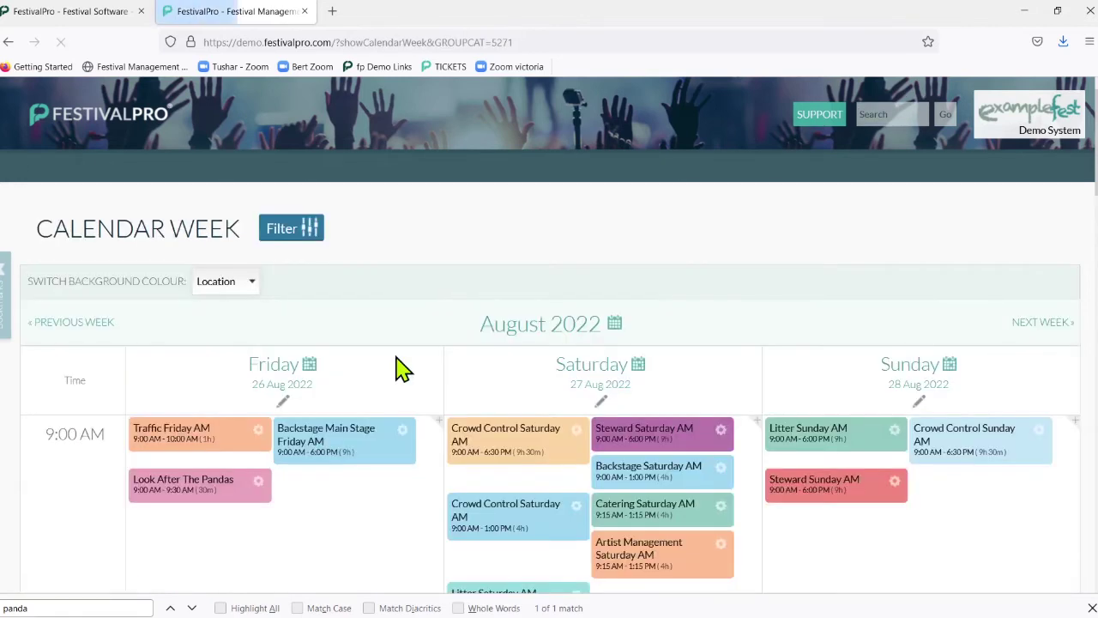
click(594, 377)
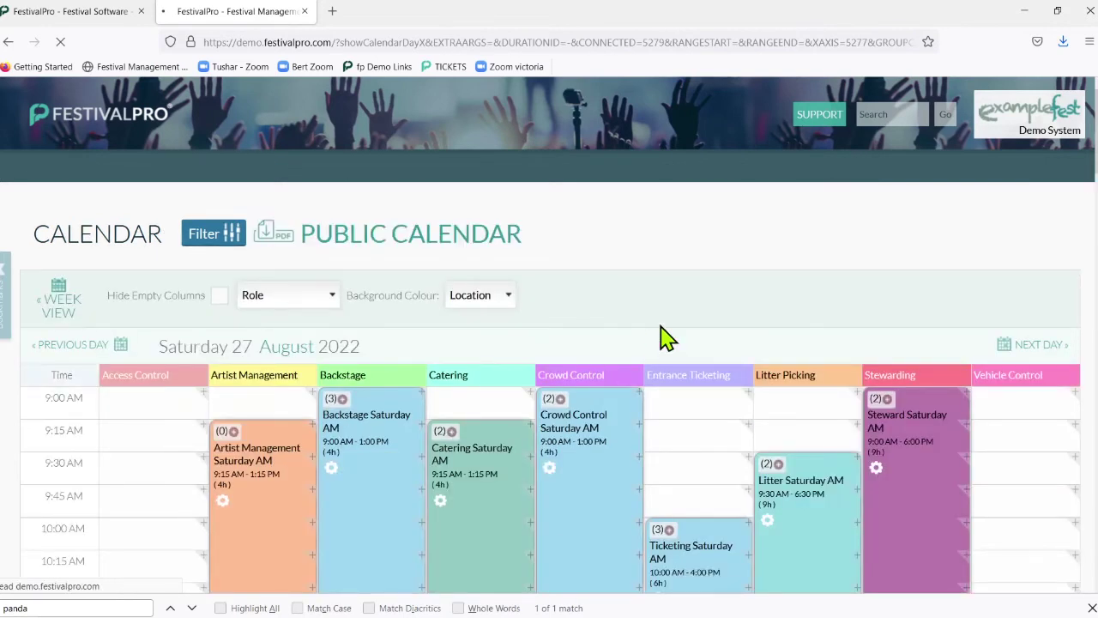
scroll(667, 339, down, 3)
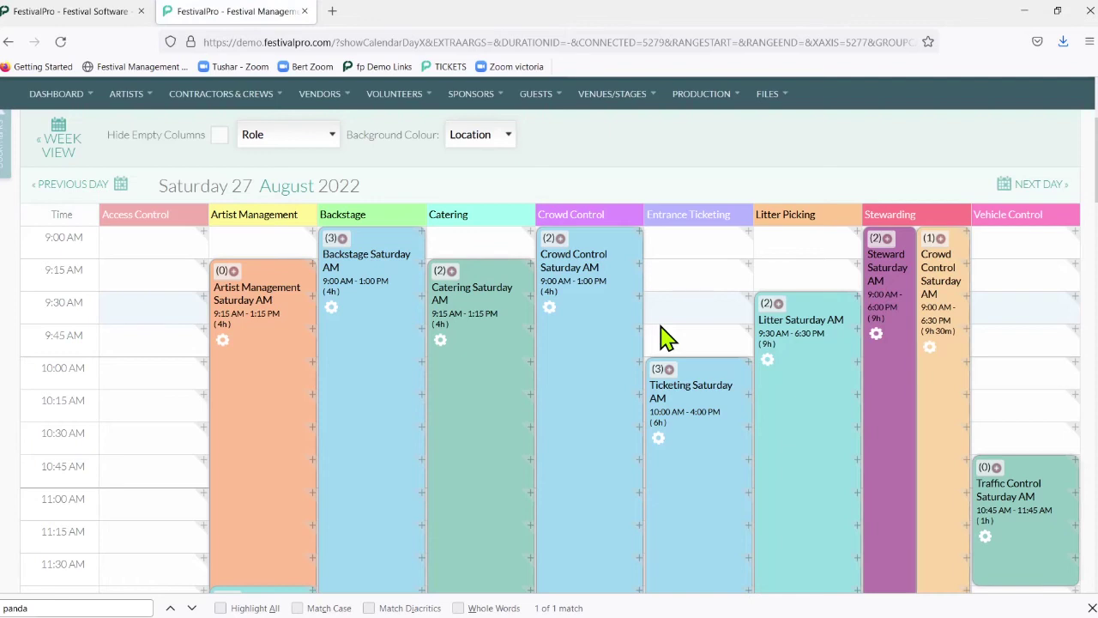
Step: Add a 60-minute Access Control shift at 9:15 AM named "Stop the pandas", located at Theatre Stage with required number 1
click(205, 271)
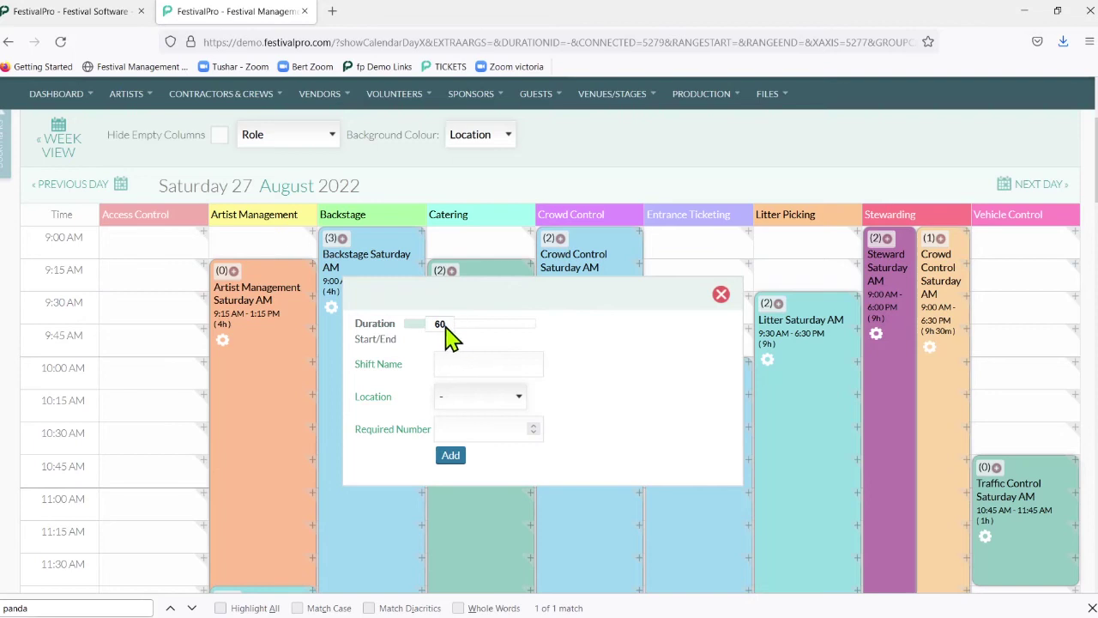
click(461, 358)
click(493, 351)
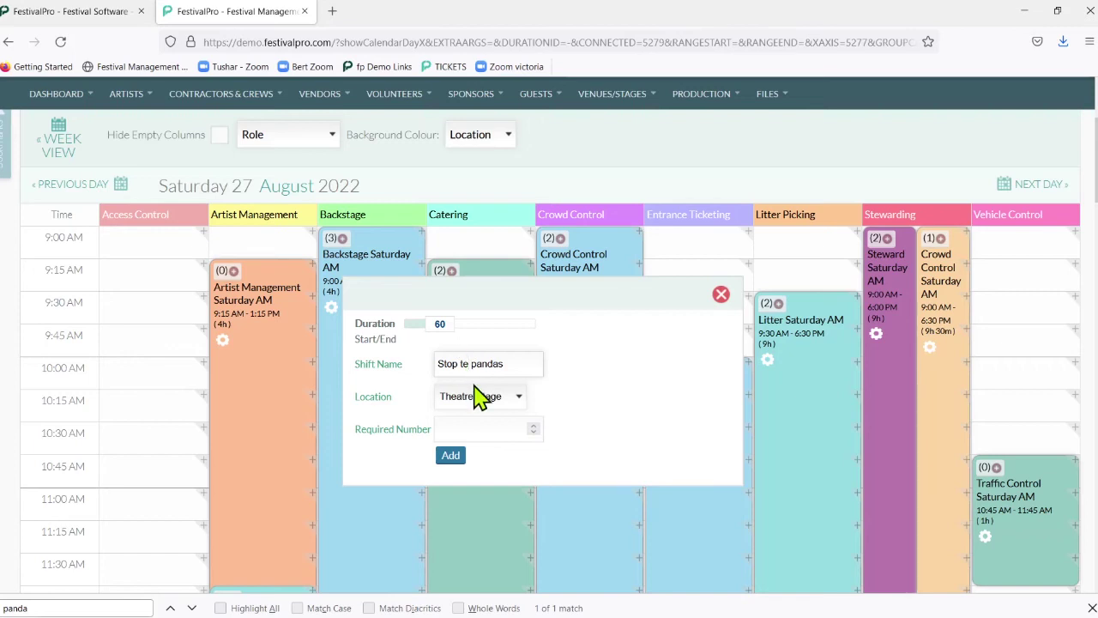
text(h)
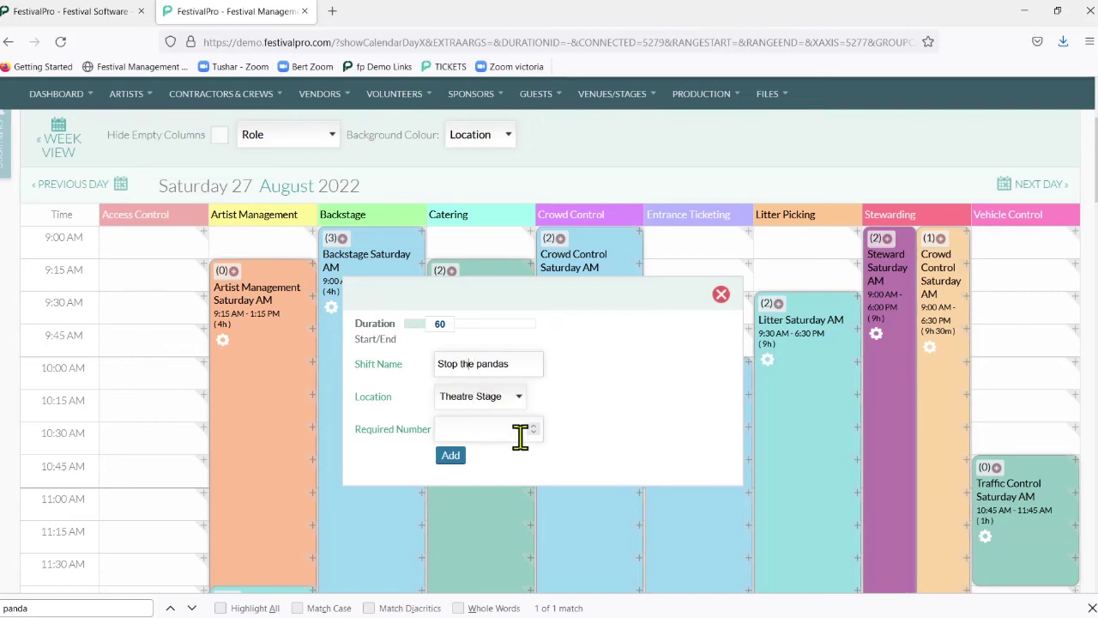
click(533, 425)
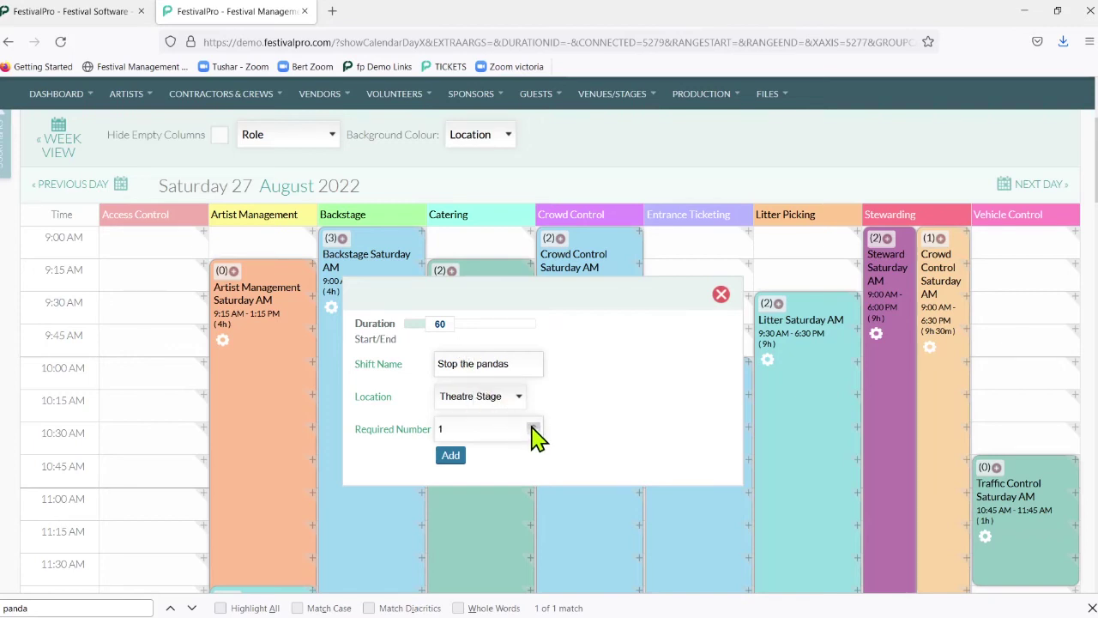
click(452, 455)
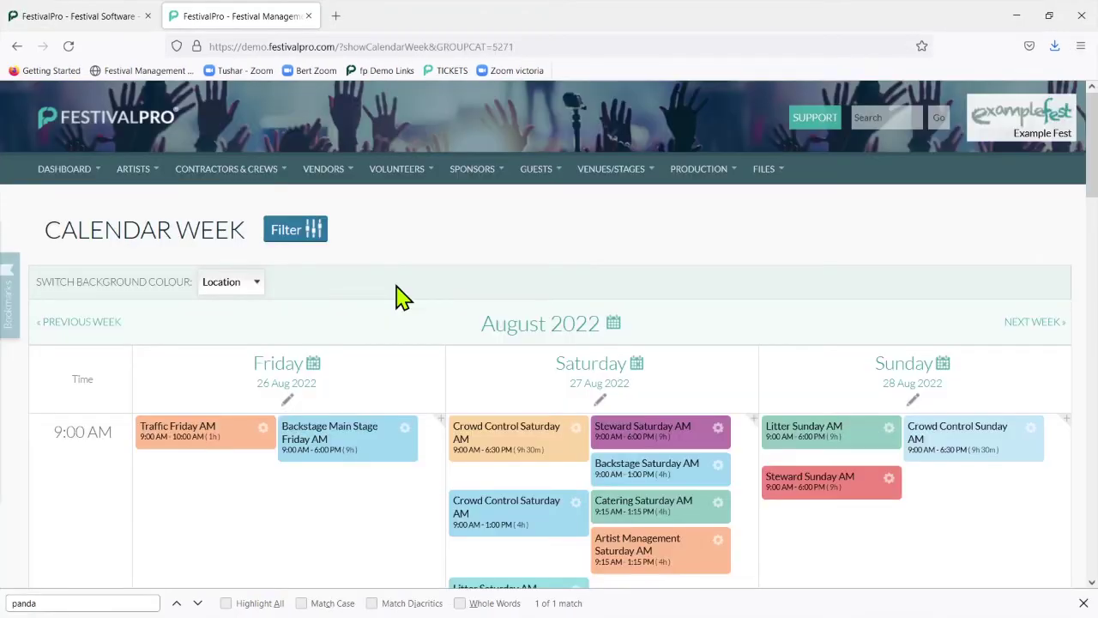
Step: Look over the week calendar and open the list of all confirmed volunteers
scroll(395, 294, down, 4)
scroll(395, 295, up, 2)
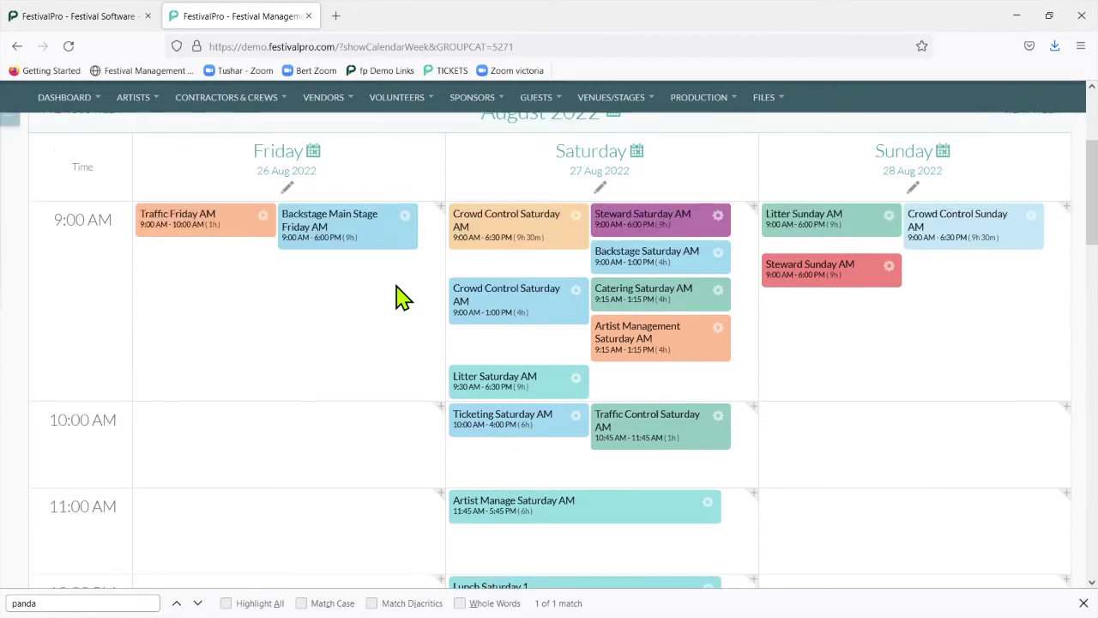
scroll(397, 287, up, 3)
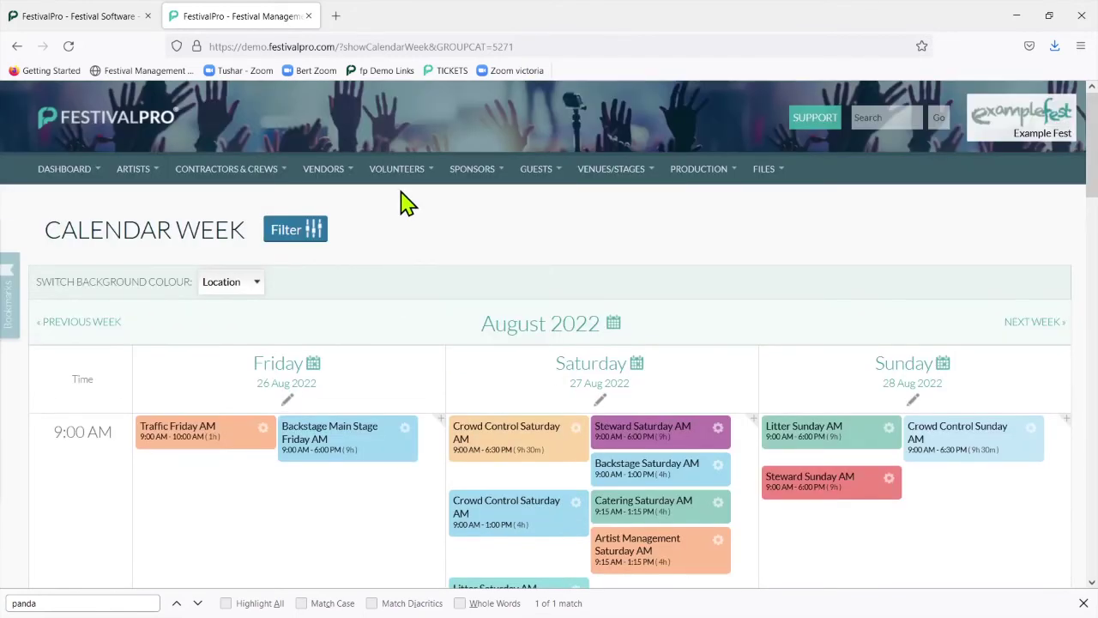
click(394, 169)
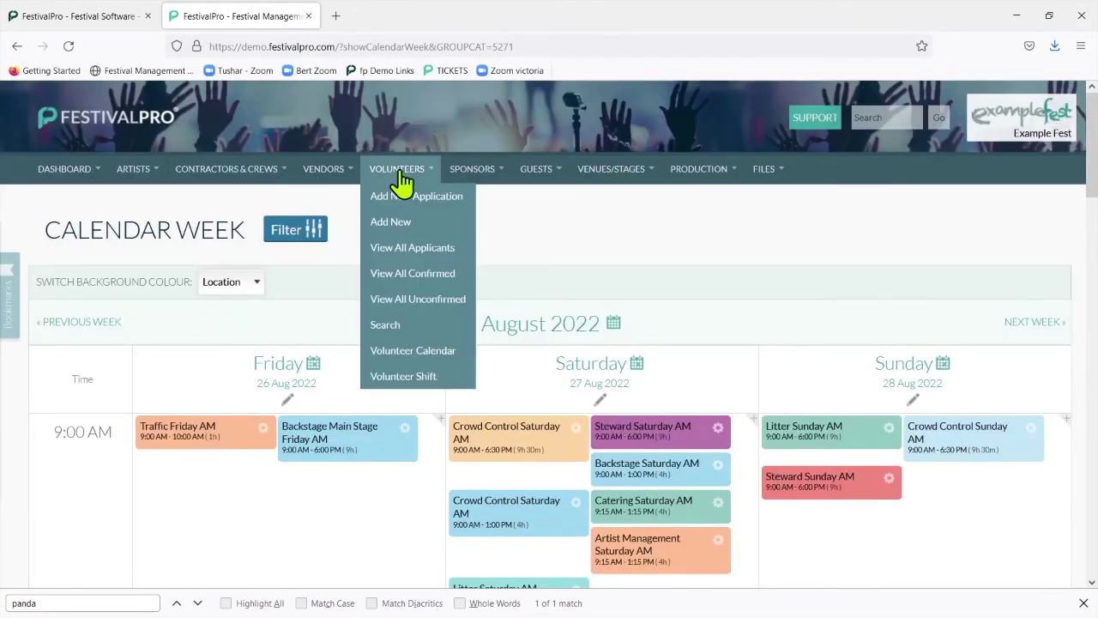
click(412, 274)
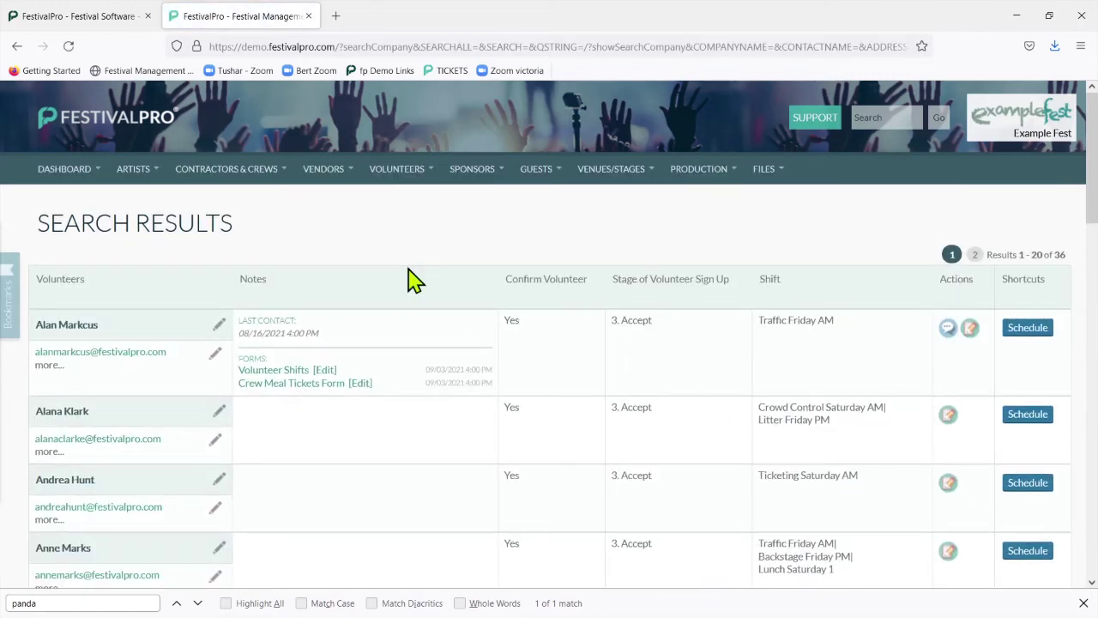
Step: Open the second listed volunteer's schedule, review the shift, role and availability fields, and save it
click(1026, 414)
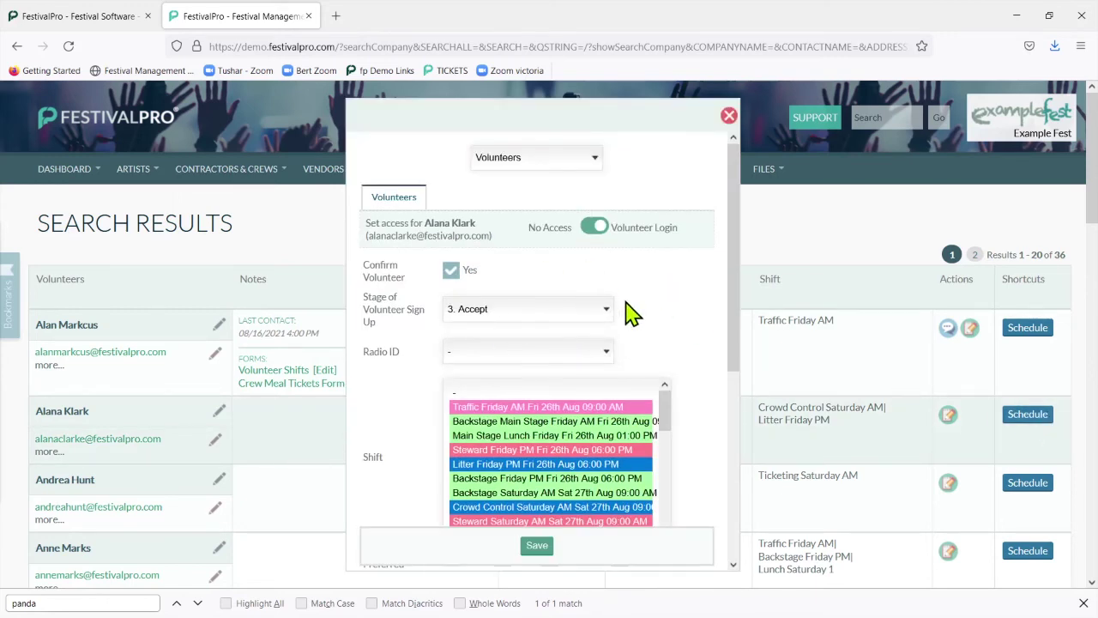
scroll(652, 343, down, 5)
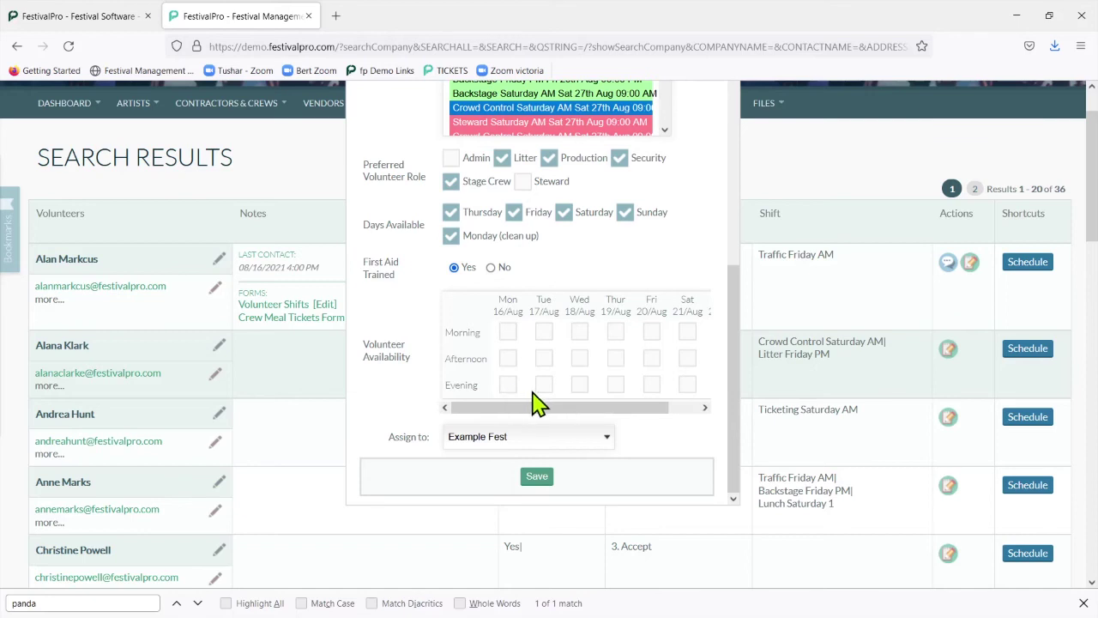
click(540, 478)
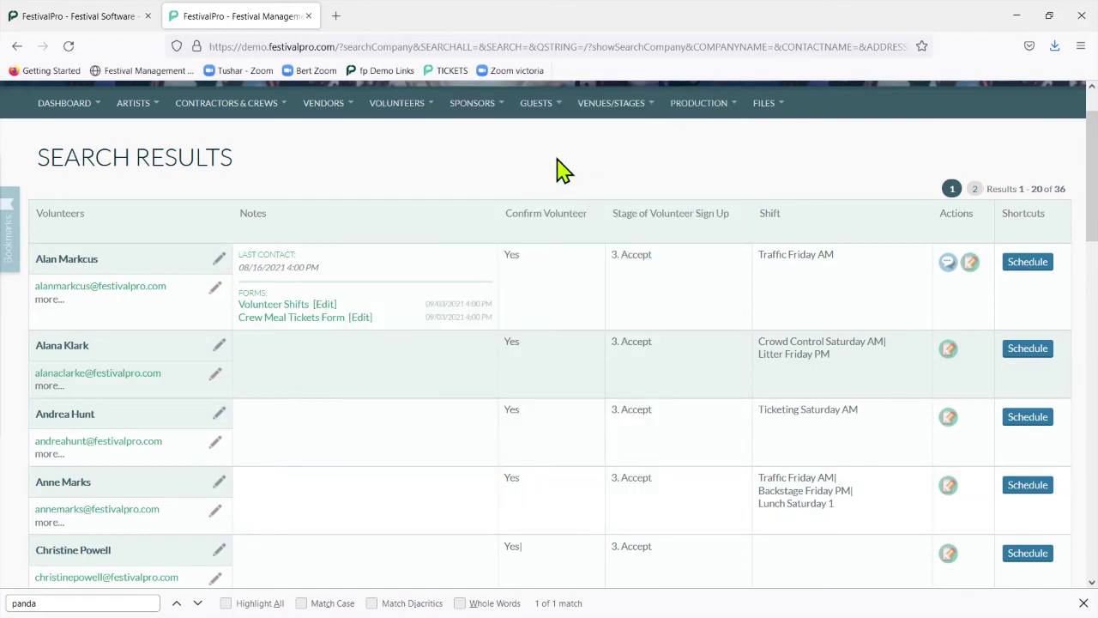
Step: Return to the volunteer calendar and view the editable details of the Traffic Friday AM shift
mouse_move(398, 109)
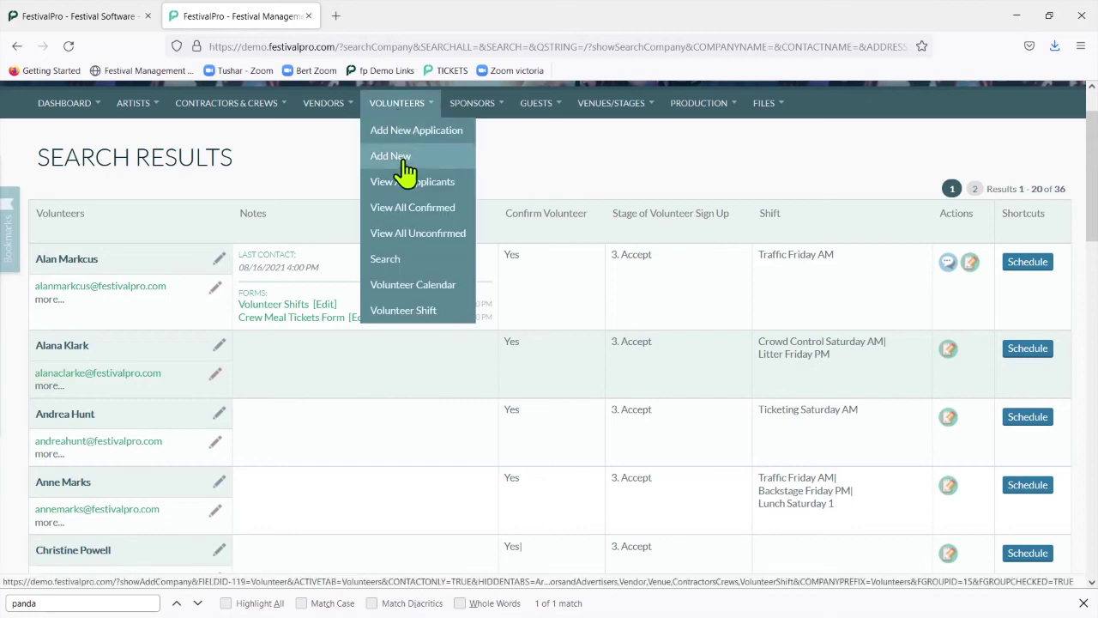
click(412, 292)
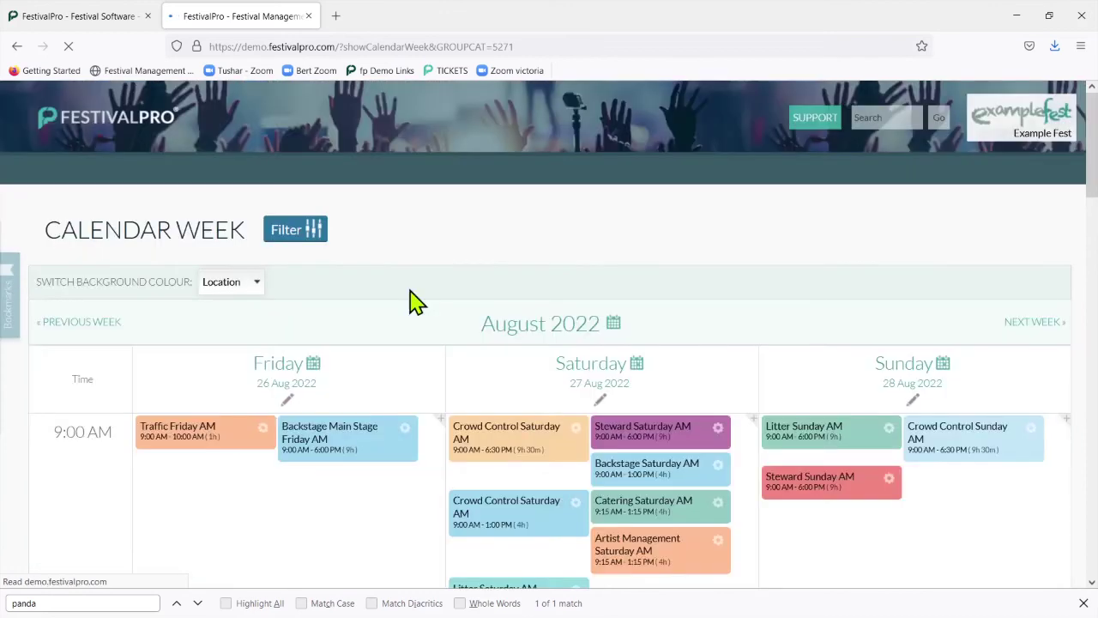
mouse_move(264, 436)
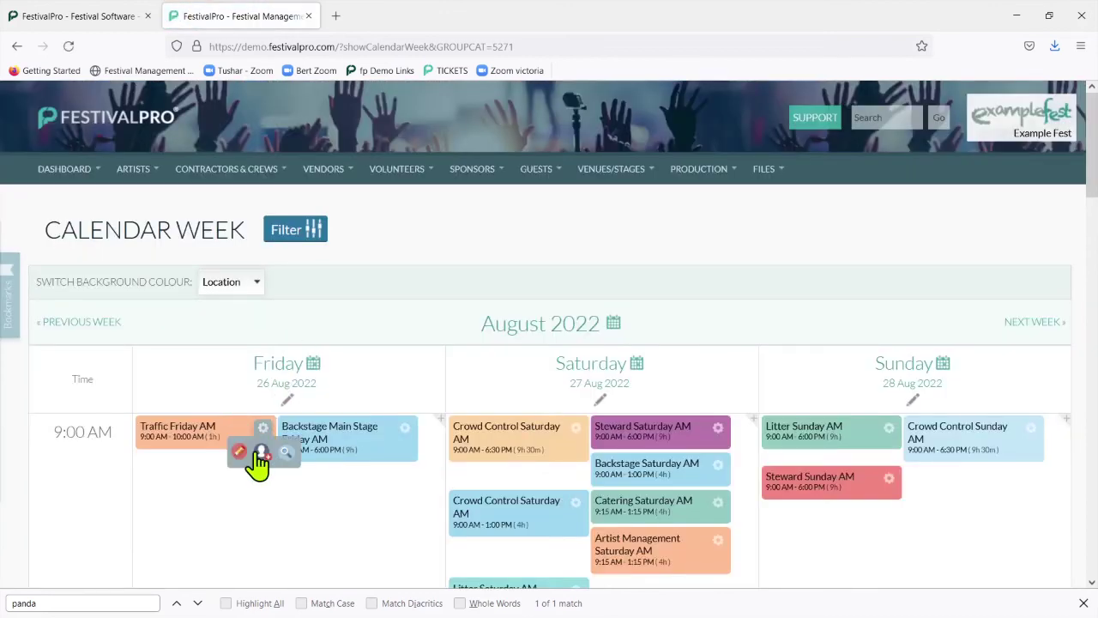
click(237, 453)
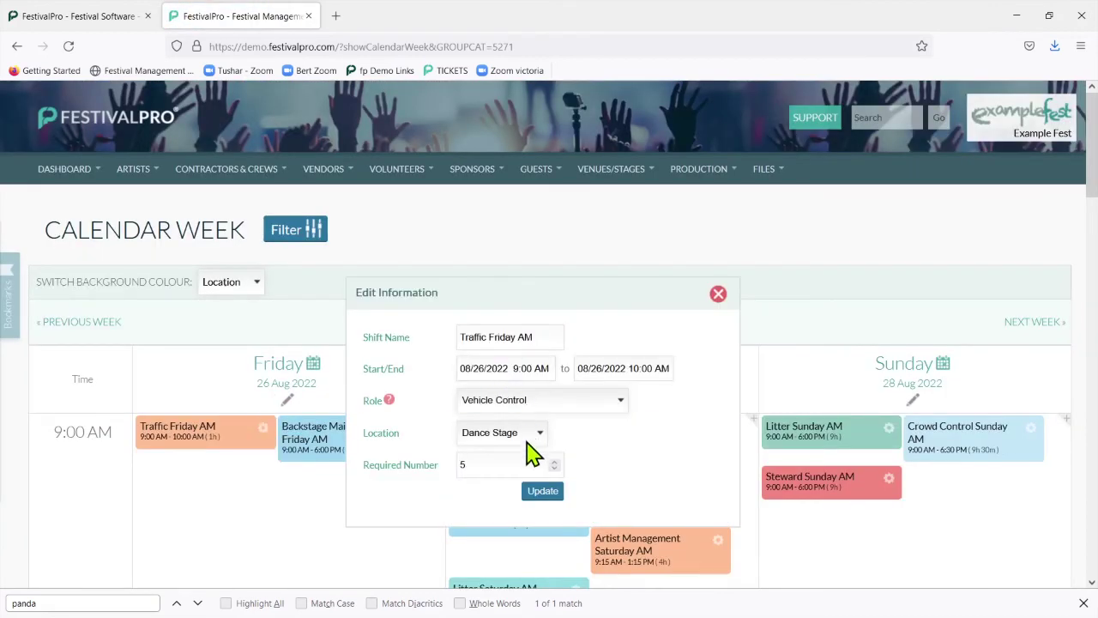
click(718, 294)
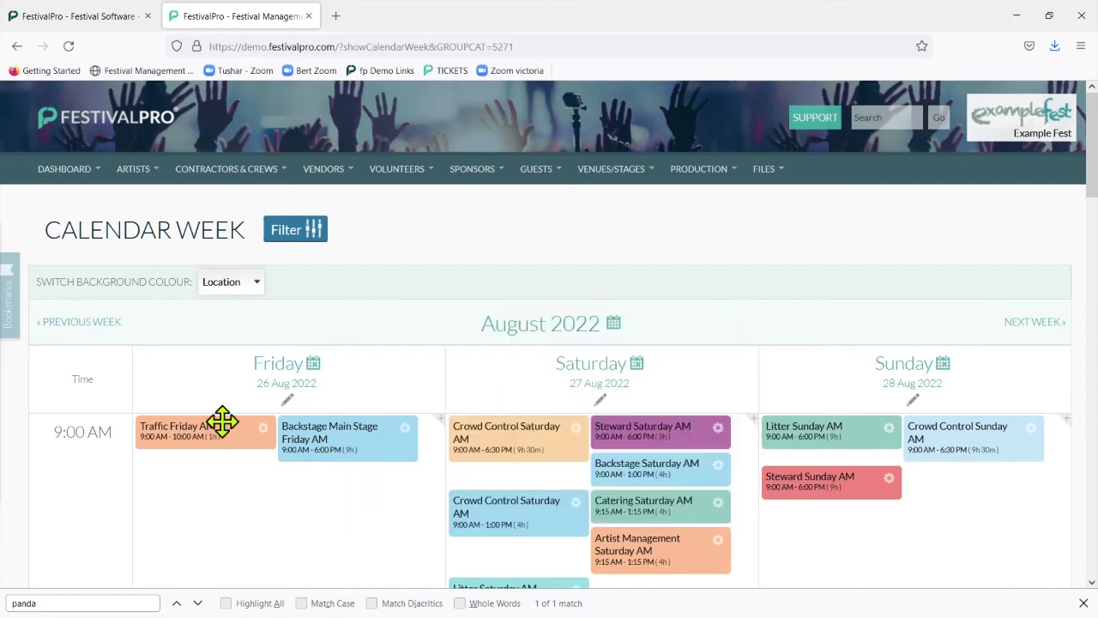
Step: View the people assigned to Traffic Friday AM and search for additional contacts assigned to you
click(261, 453)
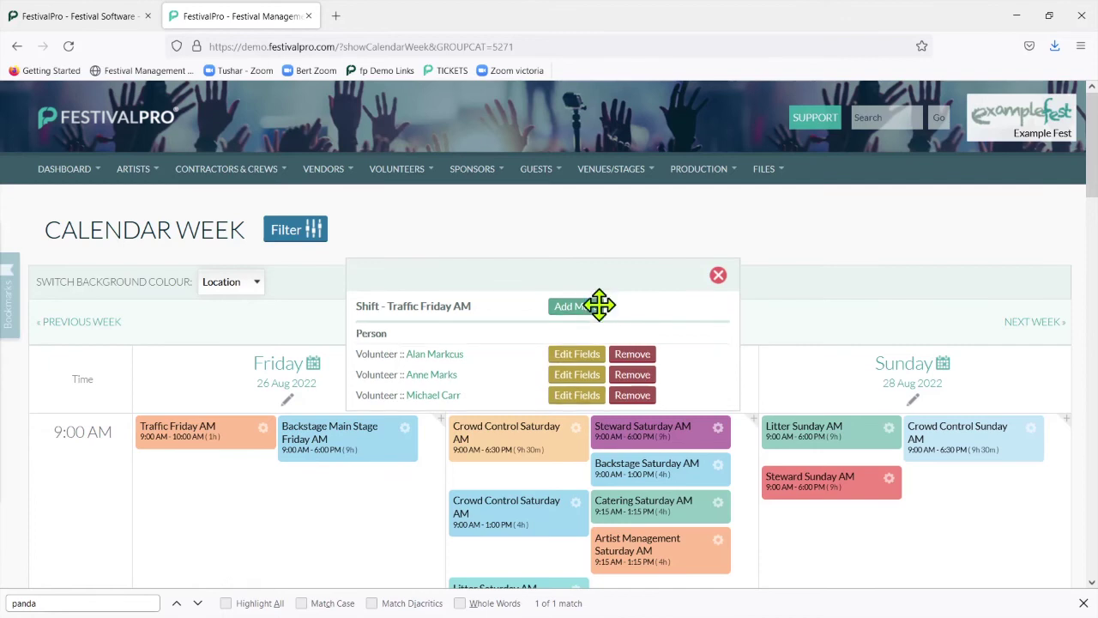
click(595, 305)
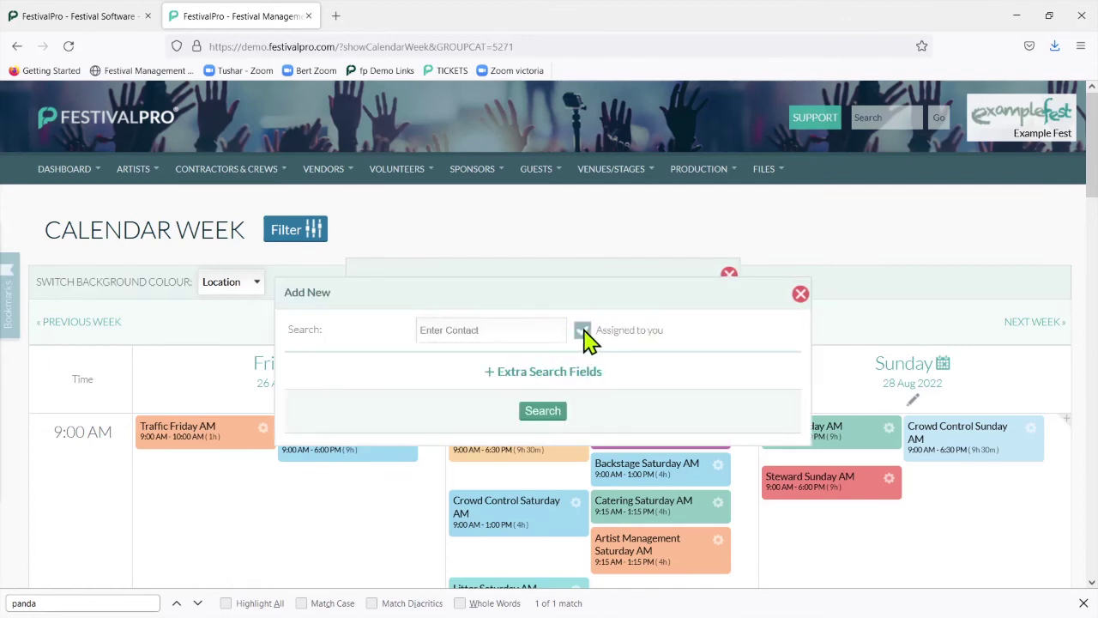
click(538, 414)
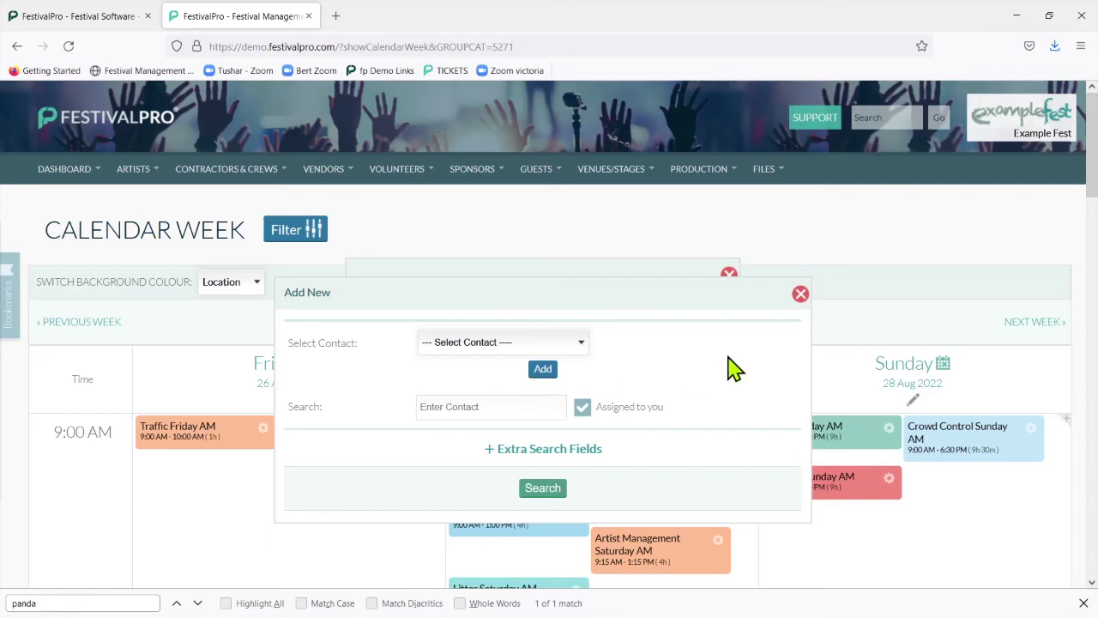
click(800, 294)
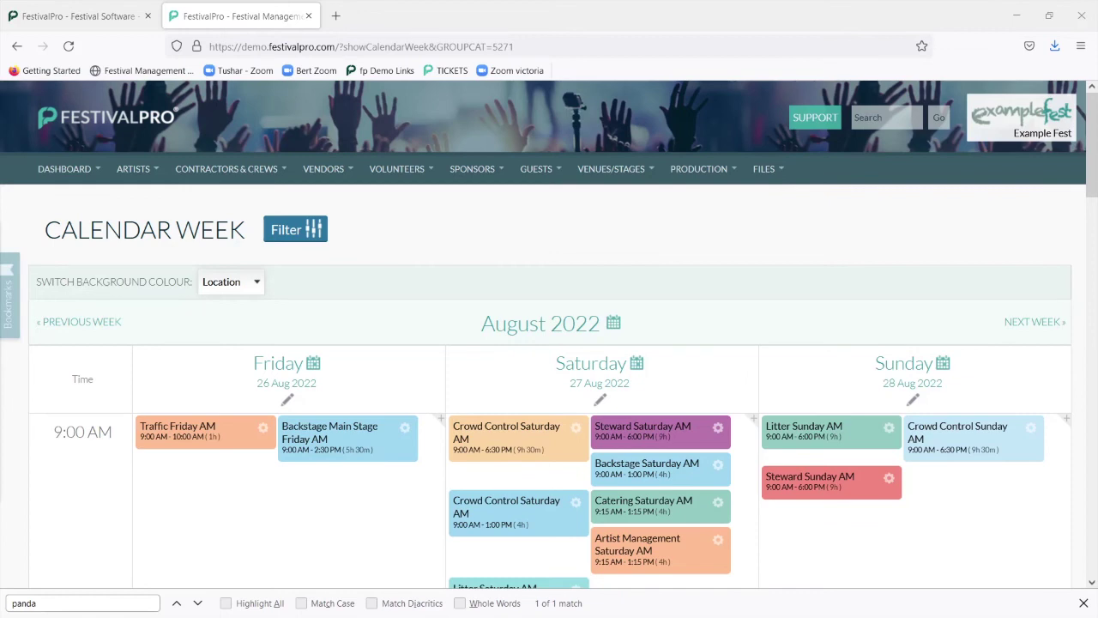
Step: Open the Sunday 28 August day calendar and move the Litter Sunday PM shift to the Catering role, starting at 5:15 PM
click(915, 373)
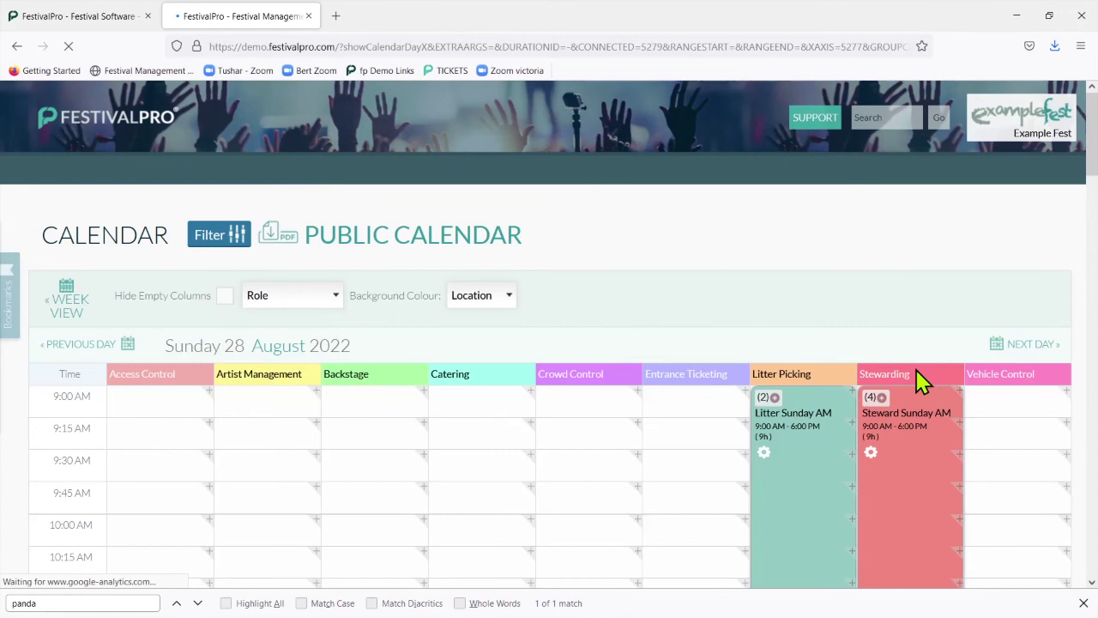
scroll(632, 324, down, 10)
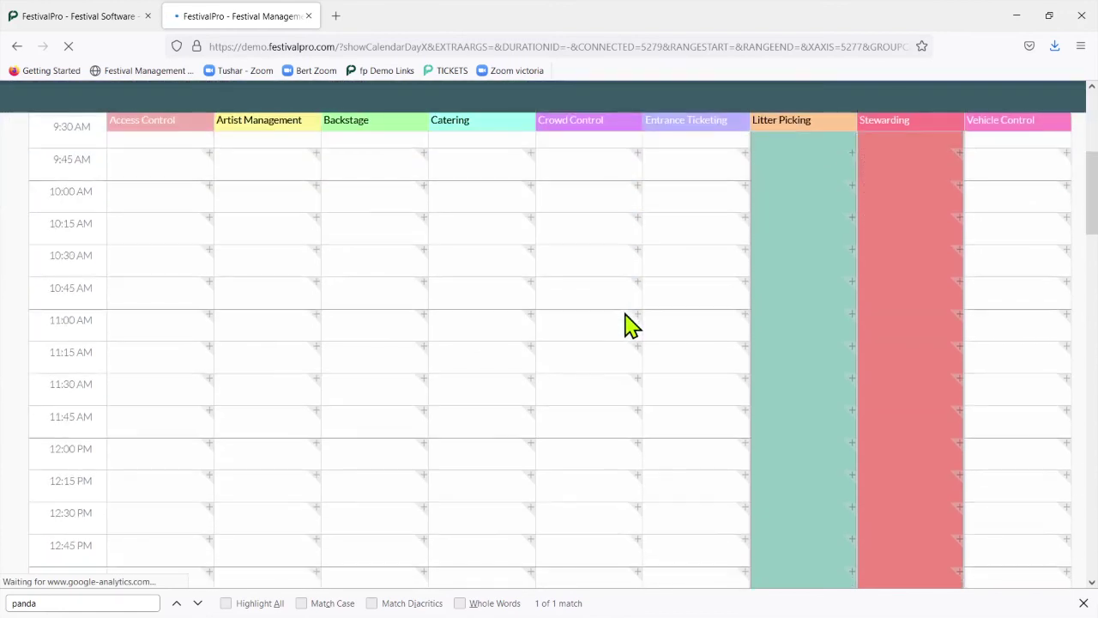
scroll(632, 325, down, 5)
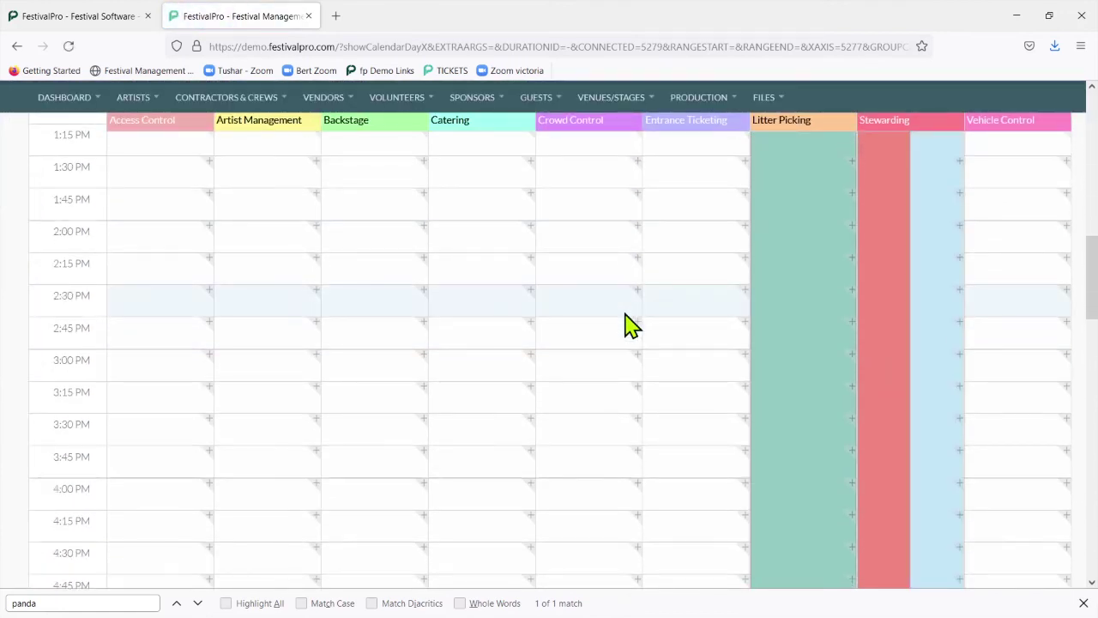
scroll(632, 324, down, 9)
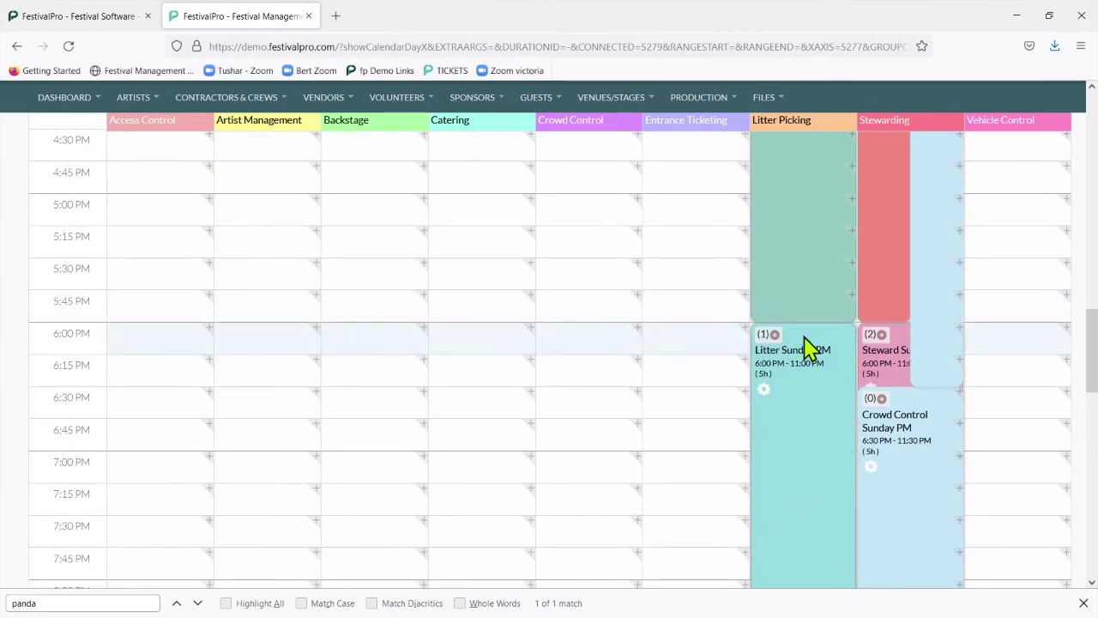
drag(810, 347, 492, 238)
Step: Shorten the Litter Sunday PM shift in the Catering column to end at 8:00 PM and review the day's schedule
scroll(483, 373, down, 4)
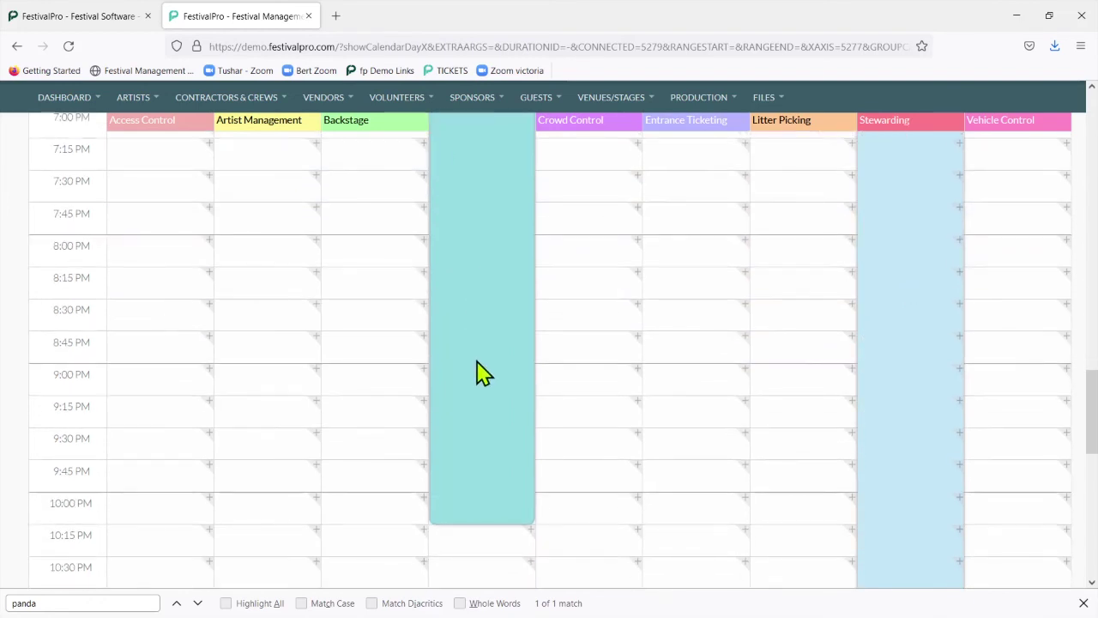
drag(464, 526, 467, 245)
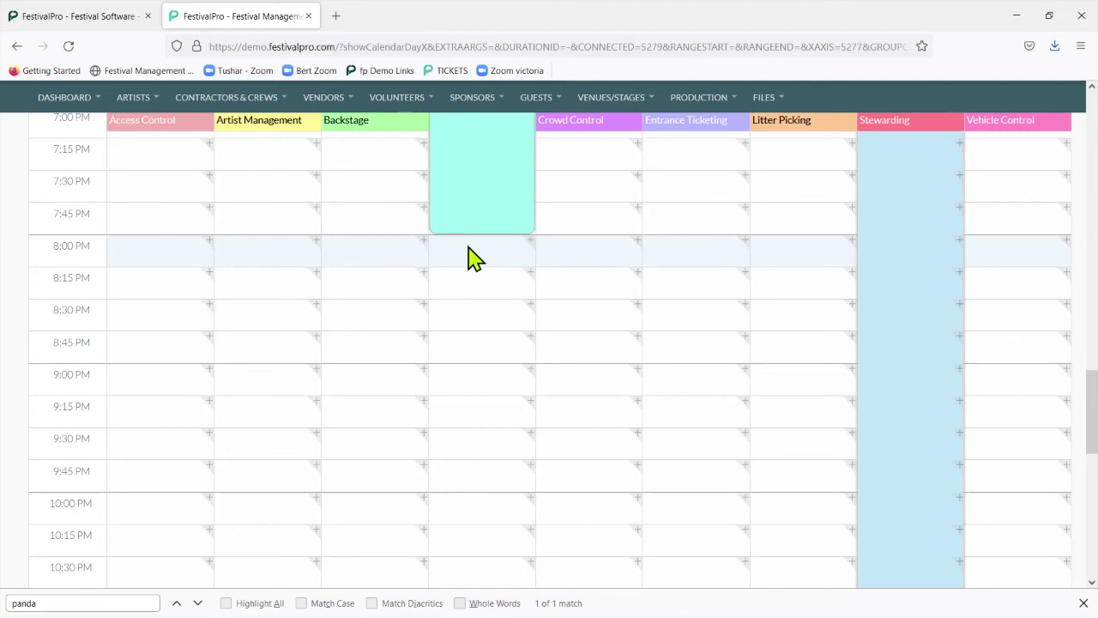
scroll(470, 253, up, 5)
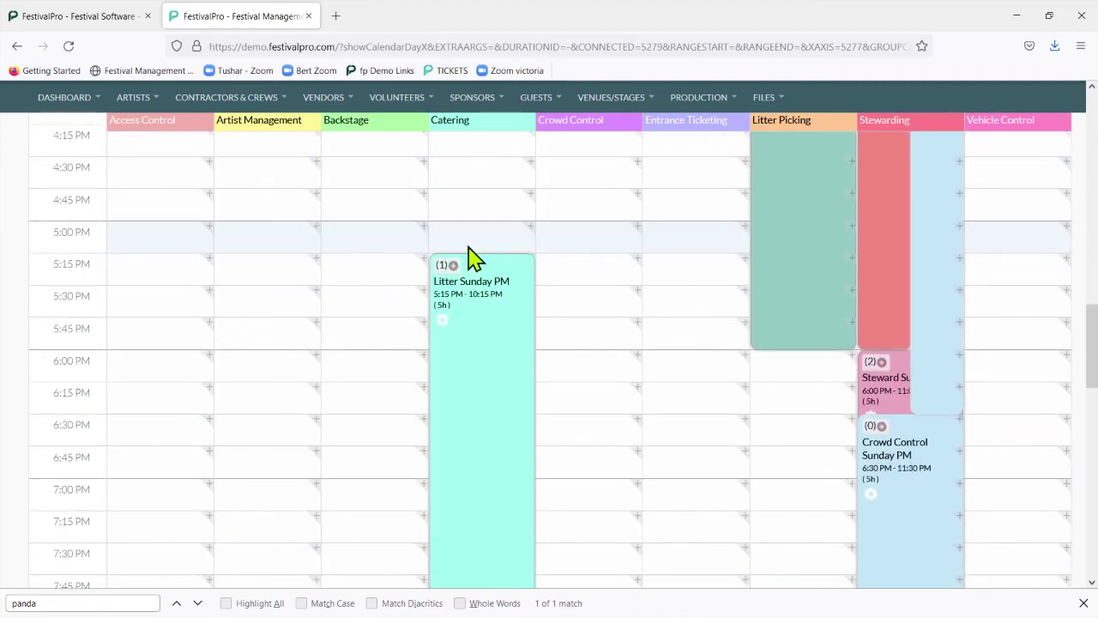
scroll(472, 257, up, 8)
scroll(562, 239, down, 6)
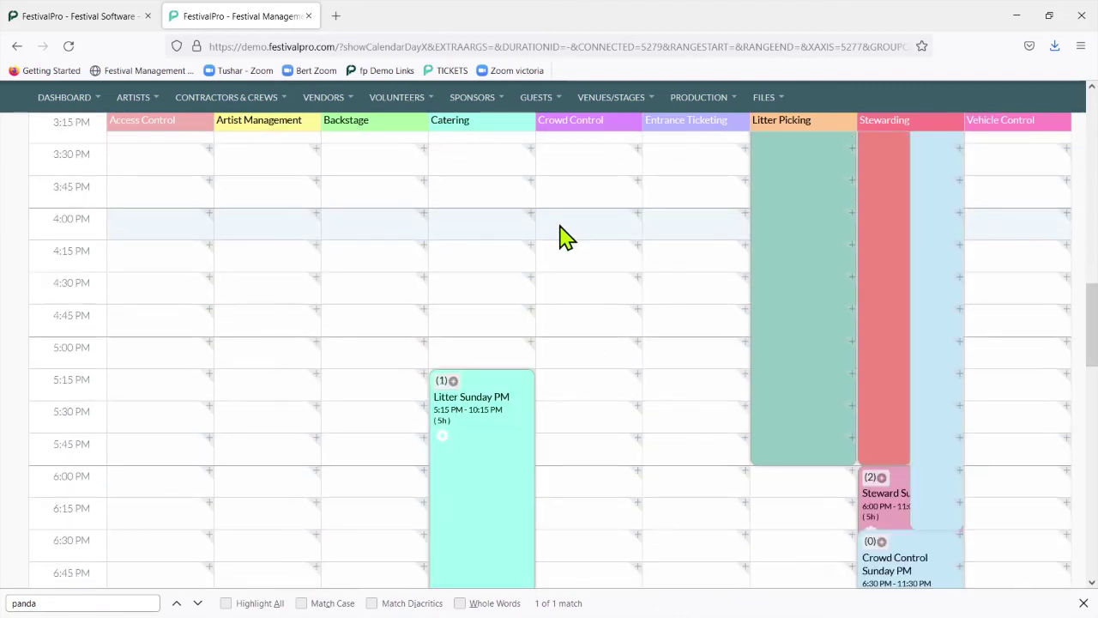
scroll(562, 239, up, 3)
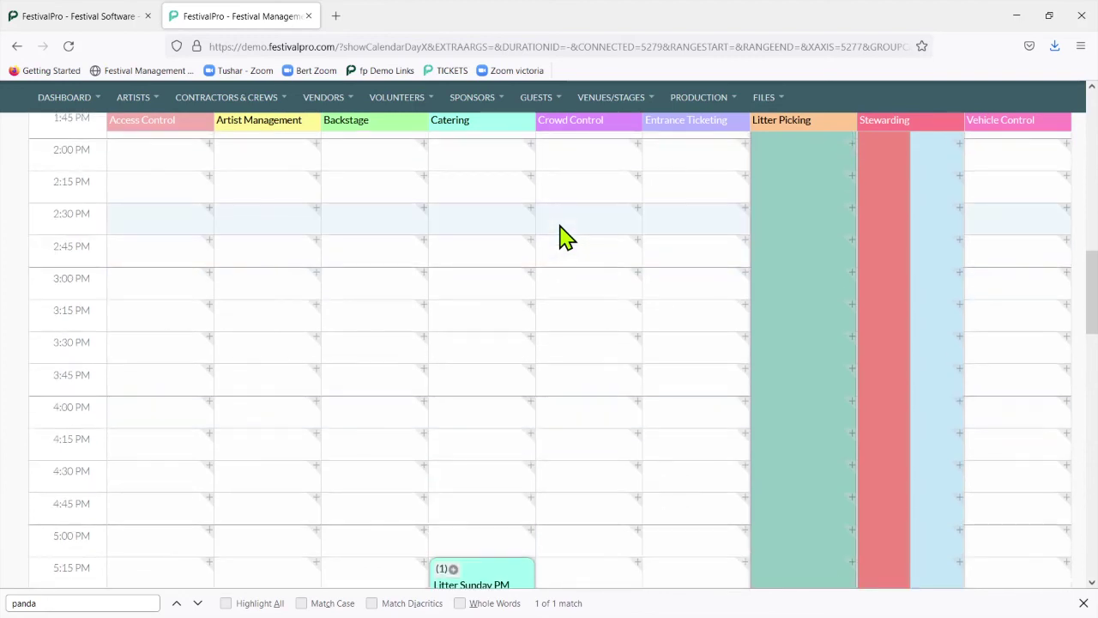
scroll(562, 239, up, 12)
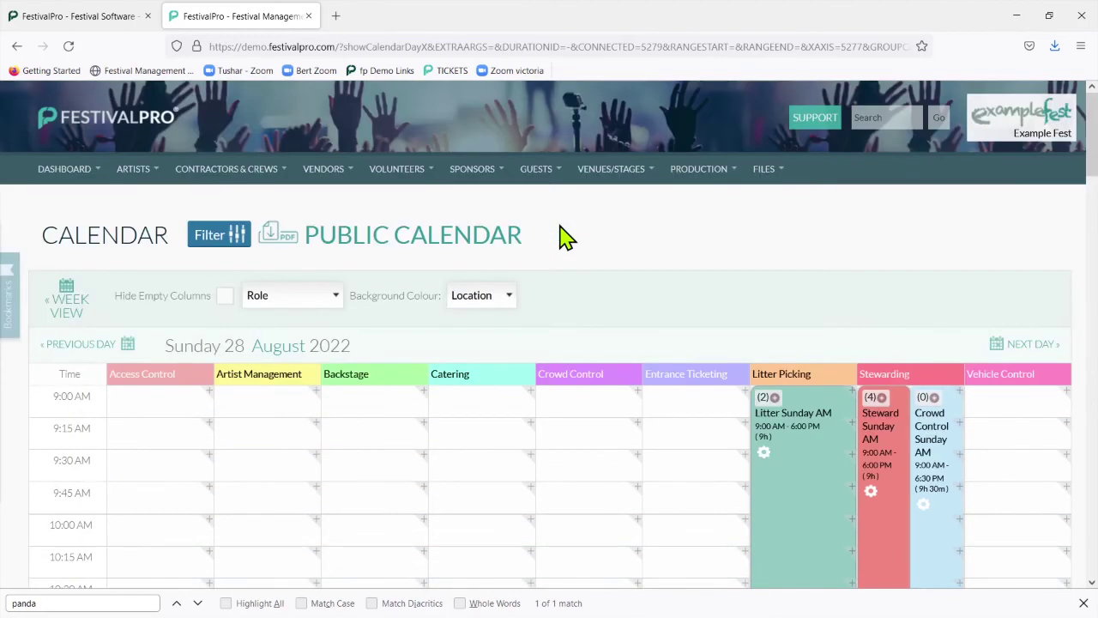
Step: View the volunteer shifts report of filled places per shift and return to the volunteer week calendar
click(397, 171)
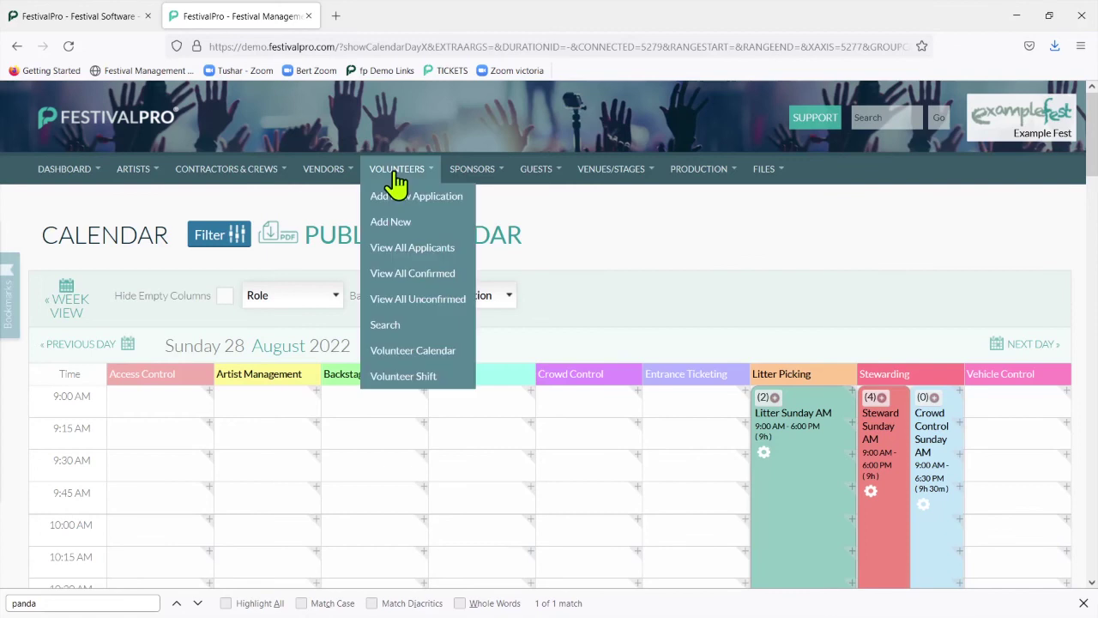
click(424, 384)
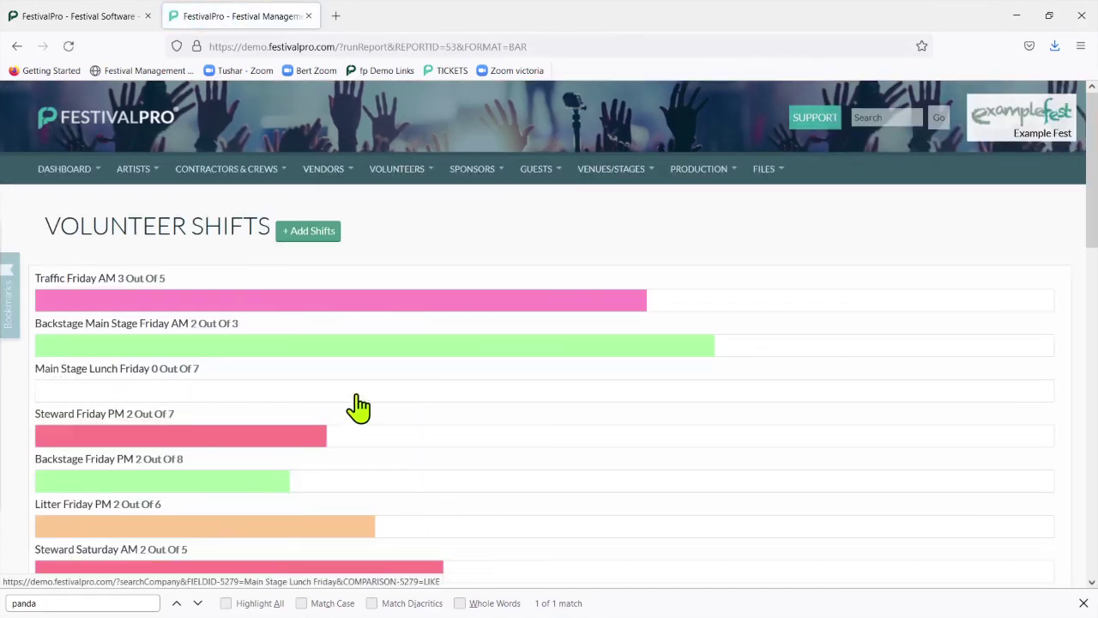
click(402, 171)
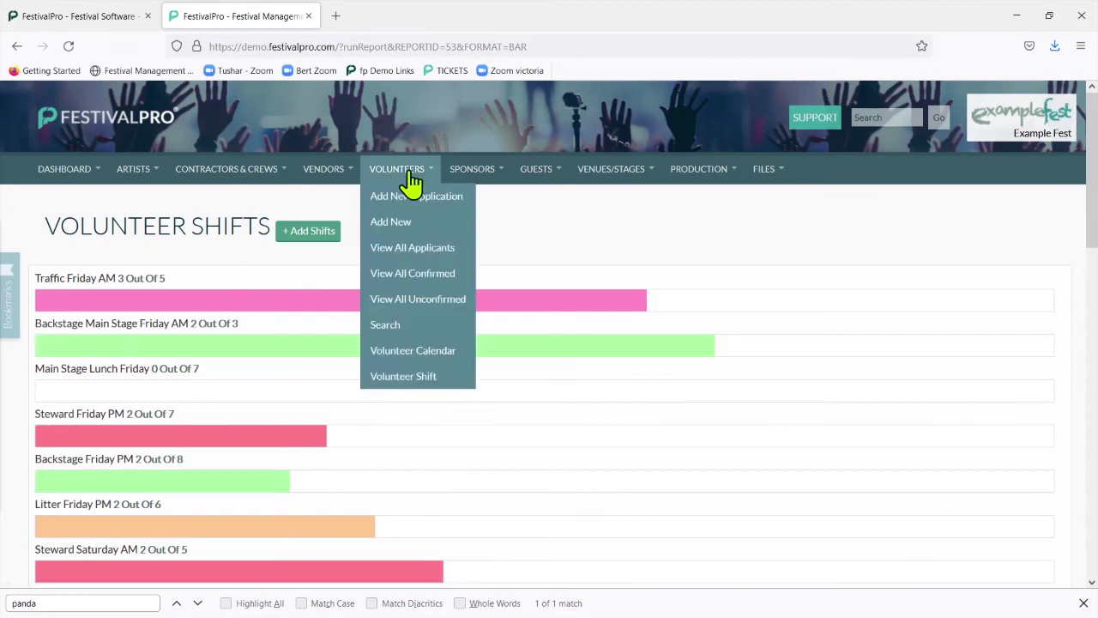
click(442, 362)
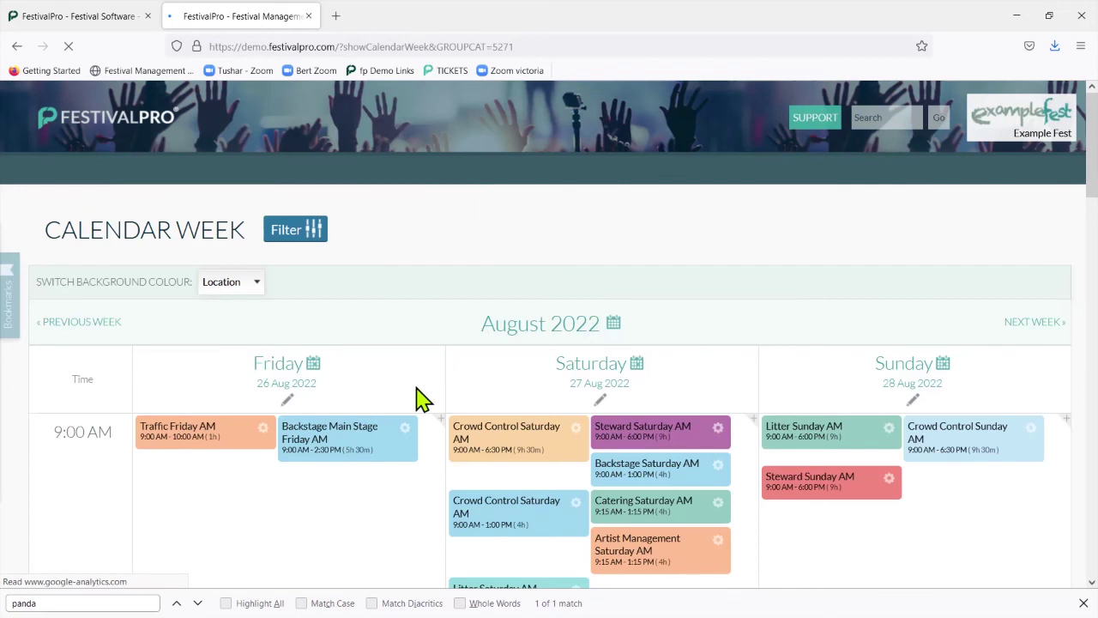
Step: View the volunteers assigned to the Backstage Main Stage Friday AM shift and close the list
mouse_move(404, 439)
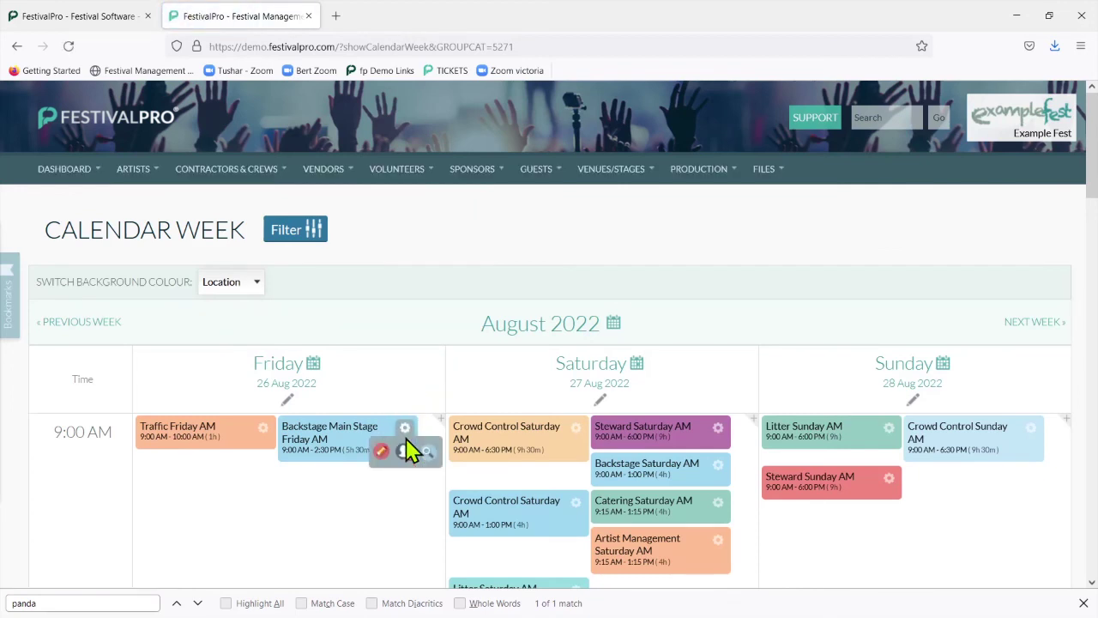
click(404, 452)
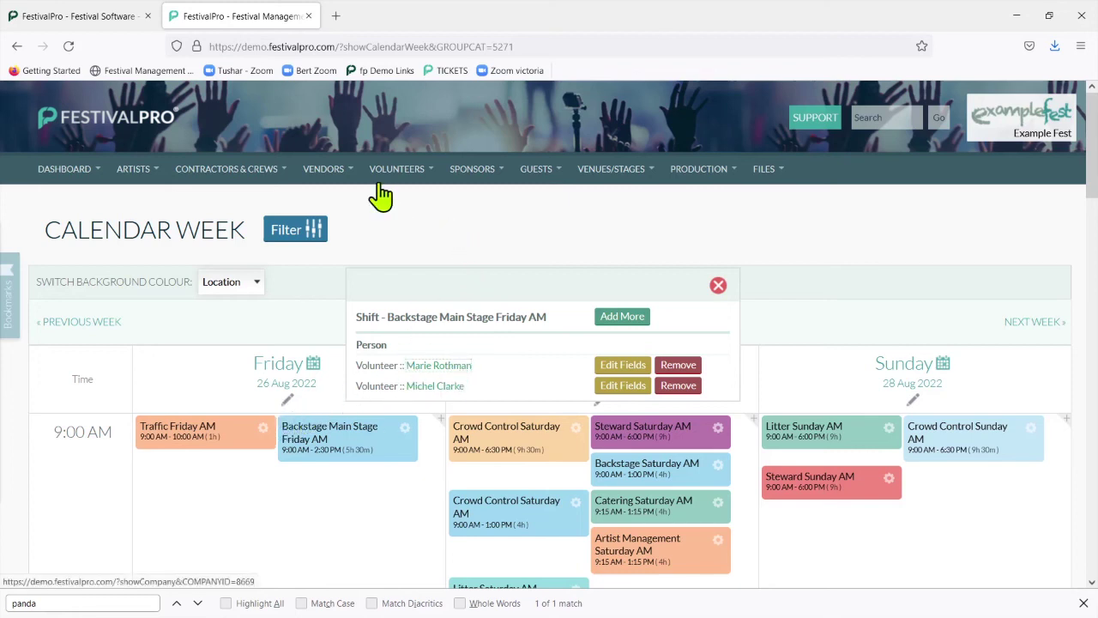
mouse_move(375, 183)
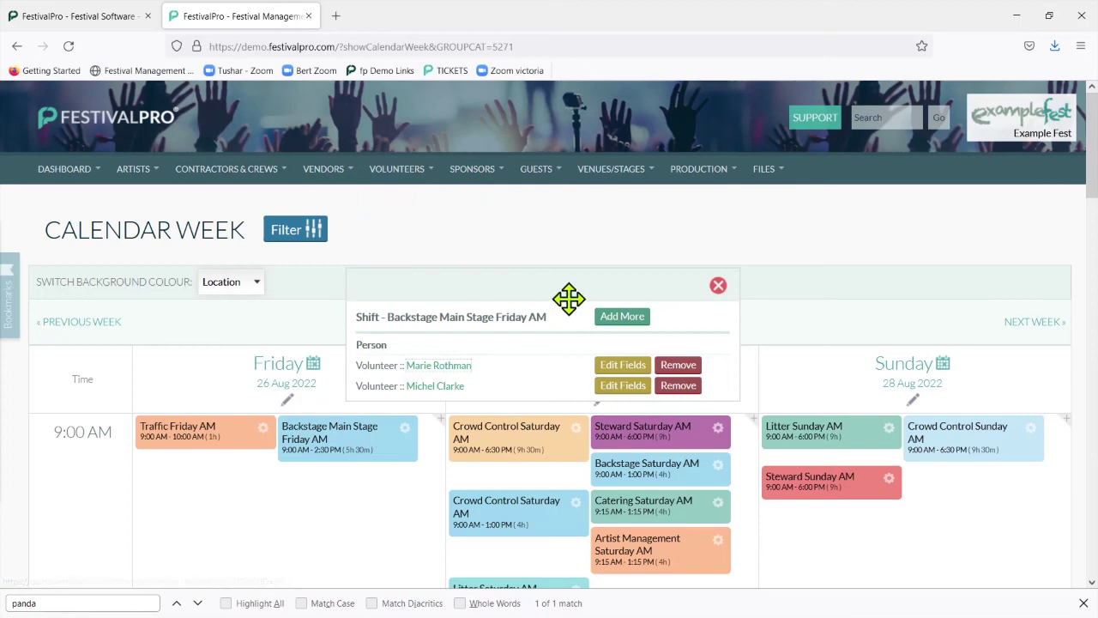
click(717, 286)
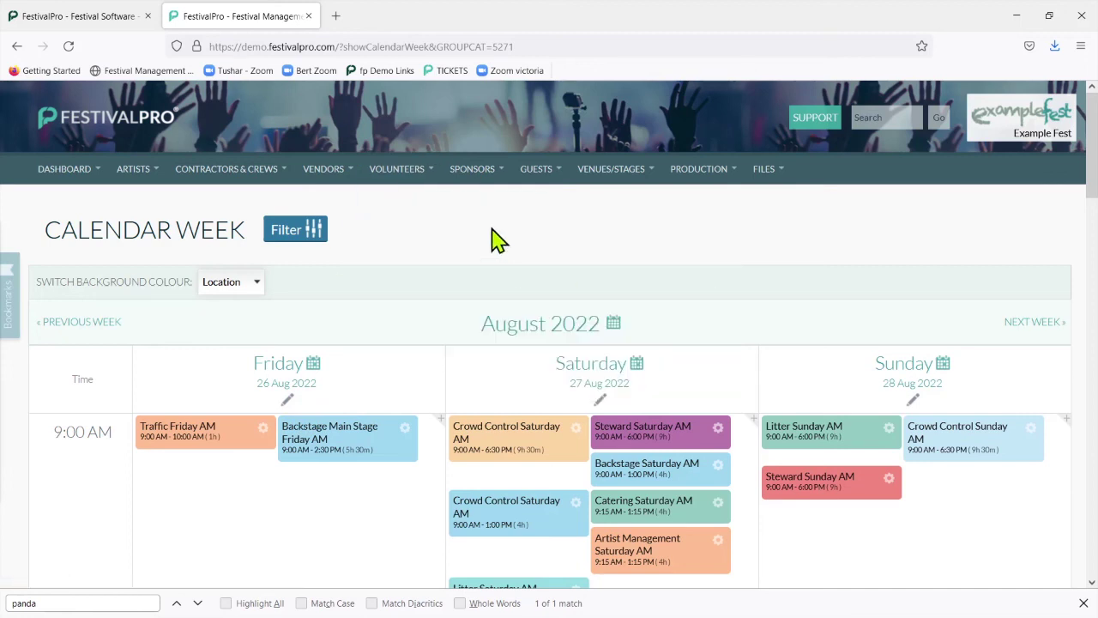